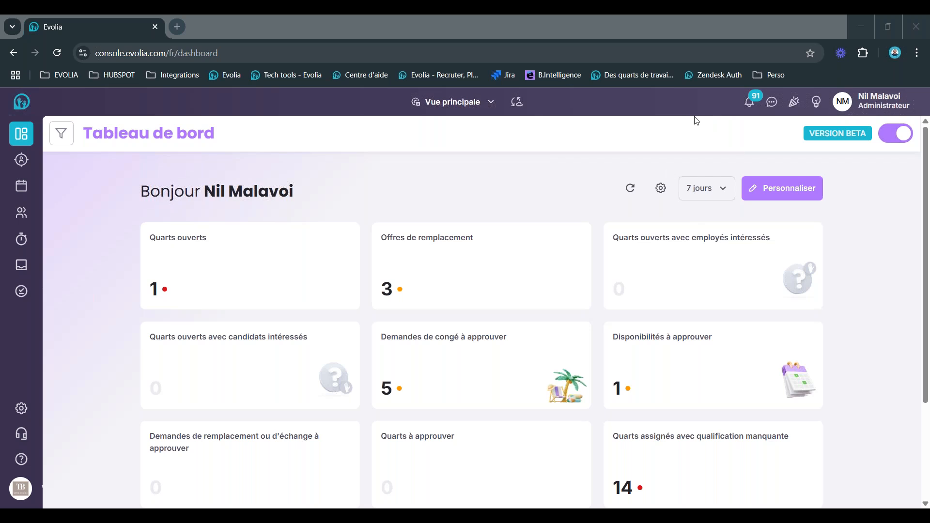
Start a new conversation and name it "Congés"
{"action": "left_click", "coordinate": [772, 102]}
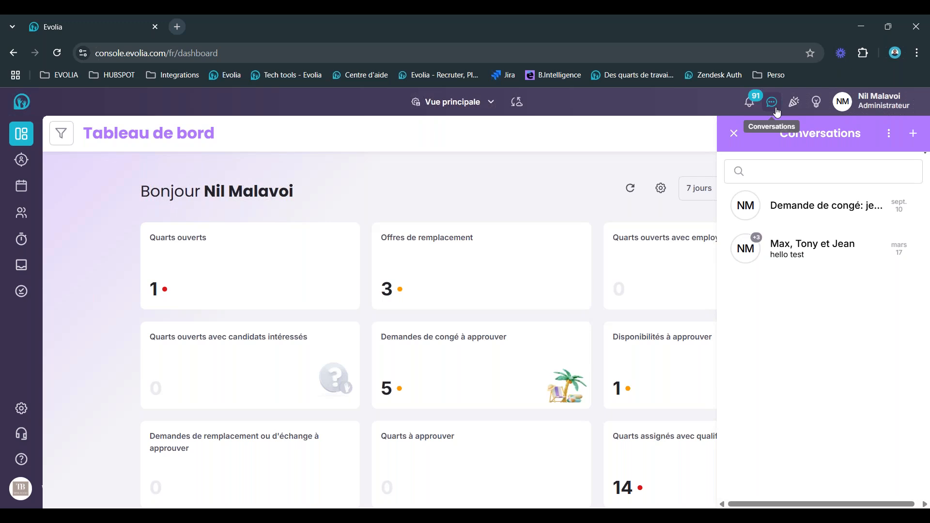
{"action": "left_click", "coordinate": [914, 136]}
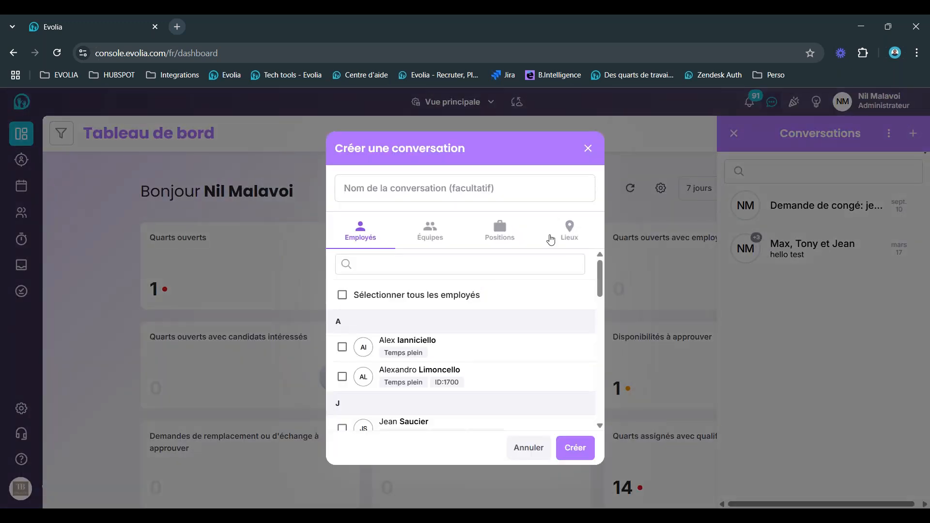
{"action": "left_click", "coordinate": [375, 190]}
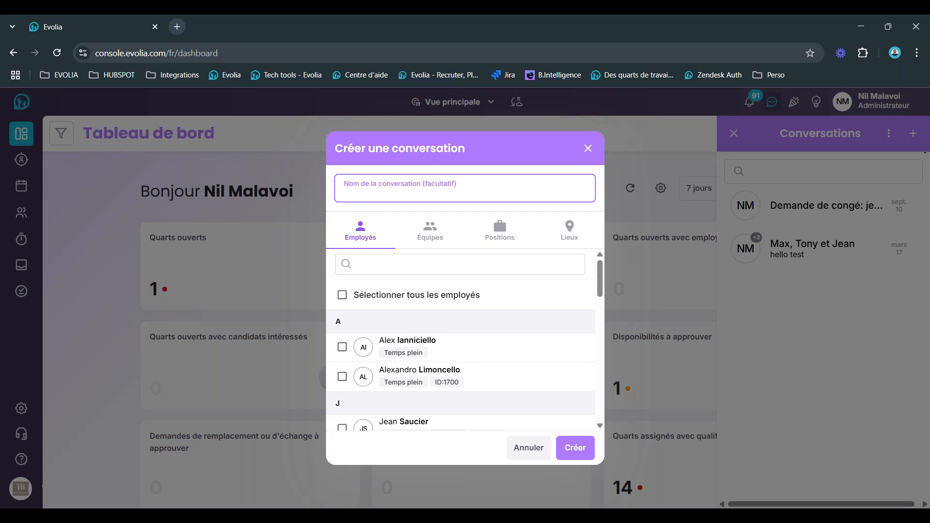
{"action": "type", "text": "Congés"}
Try adding the first two listed employees as conversation participants, then deselect both
{"action": "left_click", "coordinate": [341, 347]}
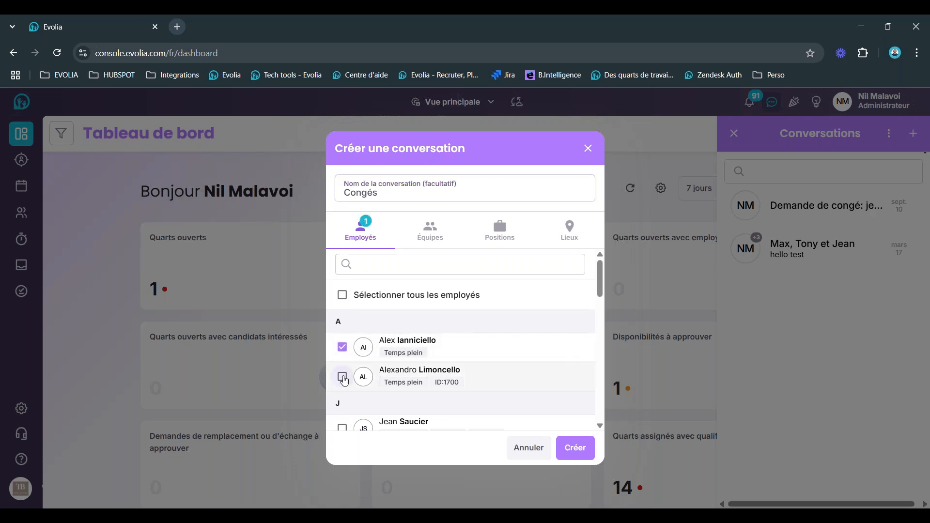
{"action": "left_click", "coordinate": [342, 376]}
{"action": "scroll", "coordinate": [426, 297], "scroll_direction": "down", "scroll_amount": 1}
{"action": "scroll", "coordinate": [428, 296], "scroll_direction": "down", "scroll_amount": 1}
{"action": "scroll", "coordinate": [428, 296], "scroll_direction": "up", "scroll_amount": 2}
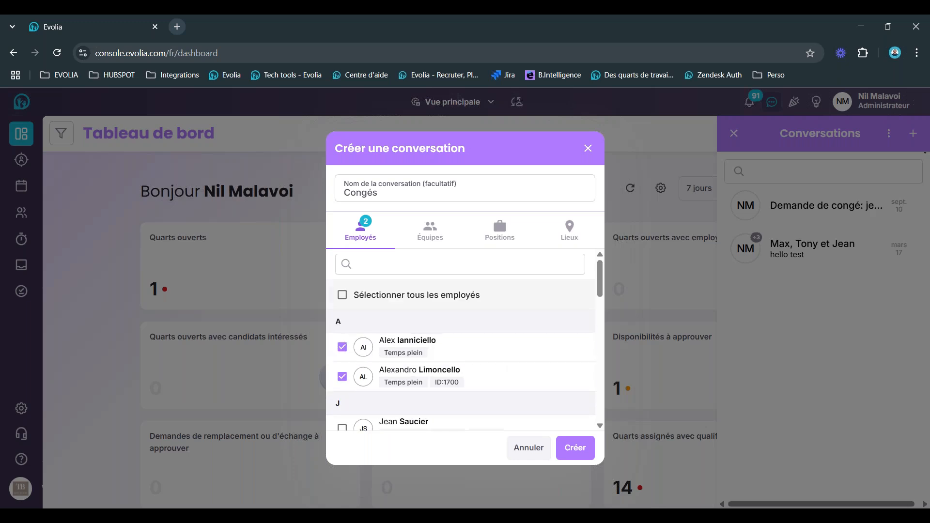
{"action": "left_click", "coordinate": [342, 347]}
{"action": "left_click", "coordinate": [342, 378]}
Try the Salle team and the barman/barmaid position as conversation participants, deselecting each one
{"action": "left_click", "coordinate": [432, 239]}
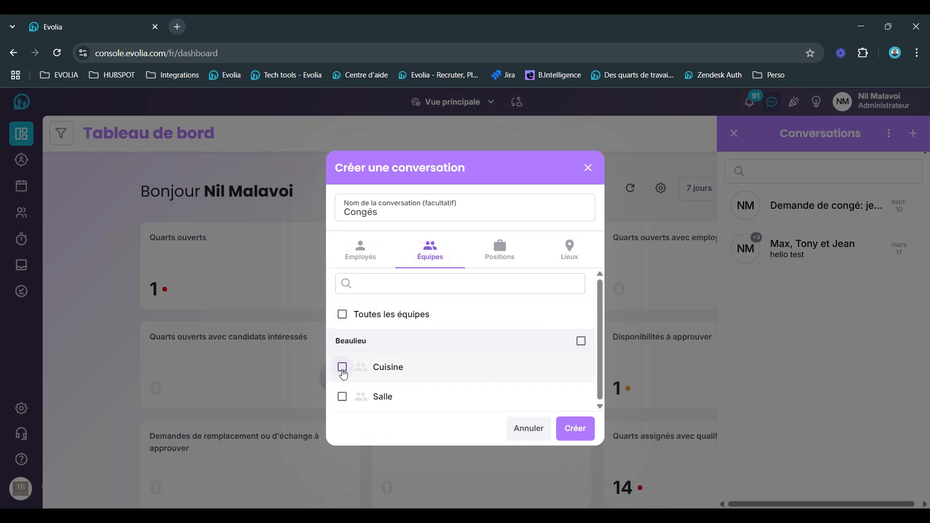
{"action": "left_click", "coordinate": [342, 397]}
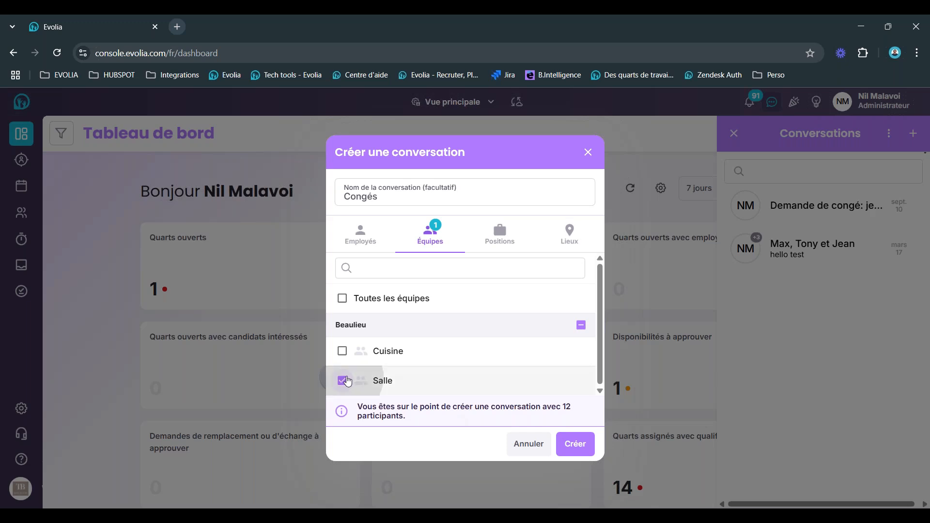
{"action": "left_click", "coordinate": [342, 381]}
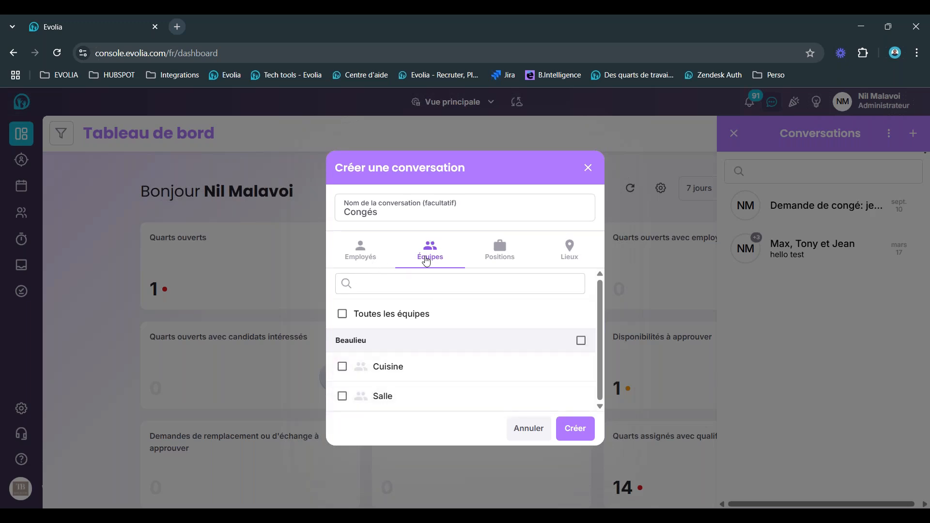
{"action": "left_click", "coordinate": [499, 256]}
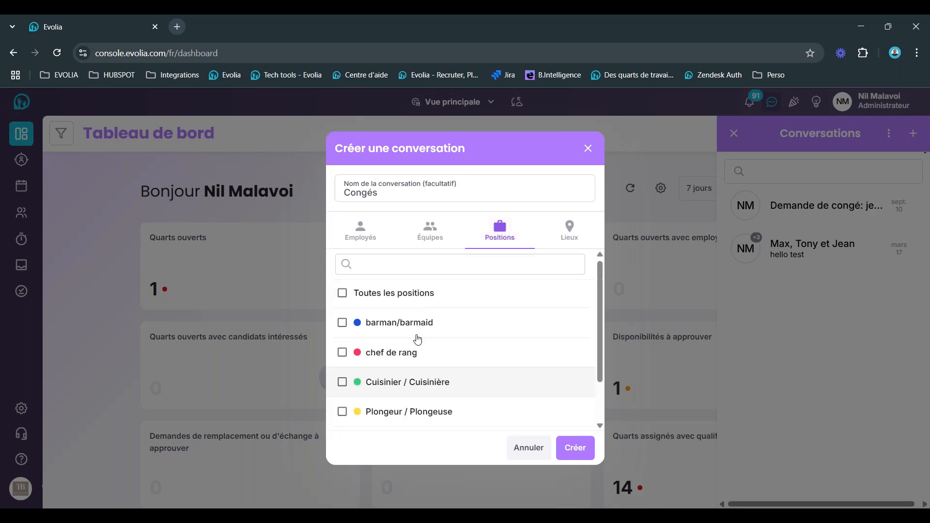
{"action": "left_click", "coordinate": [384, 325]}
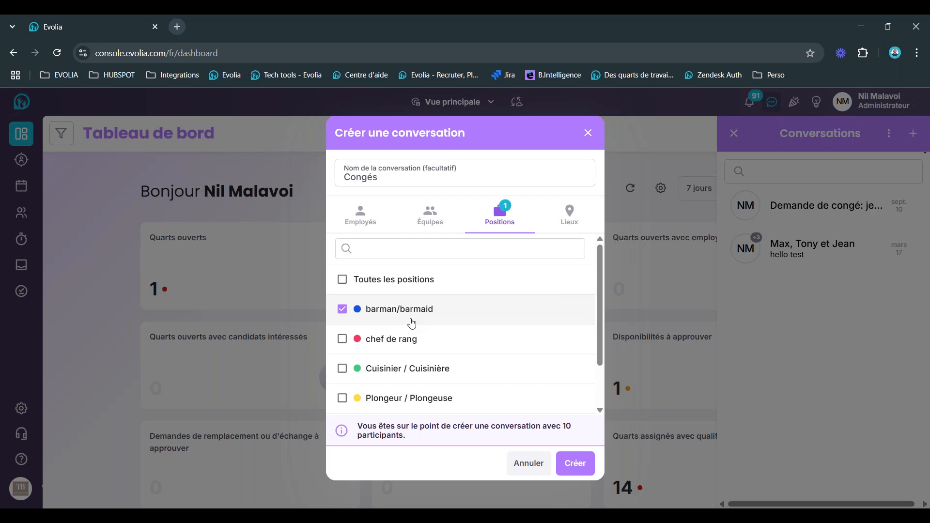
{"action": "left_click", "coordinate": [342, 310]}
Check the location options for participants, then discard the new conversation and close the conversations list
{"action": "left_click", "coordinate": [576, 229]}
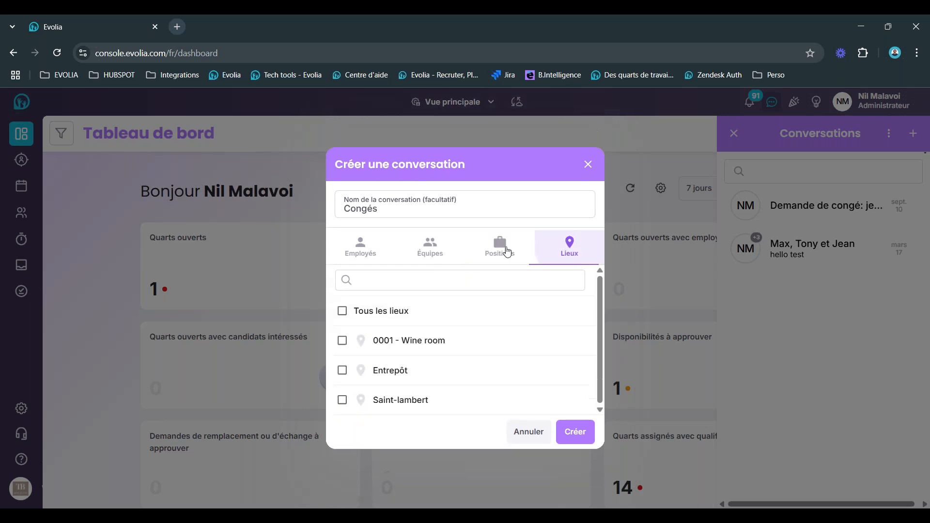
{"action": "left_click", "coordinate": [588, 165]}
{"action": "left_click", "coordinate": [737, 137]}
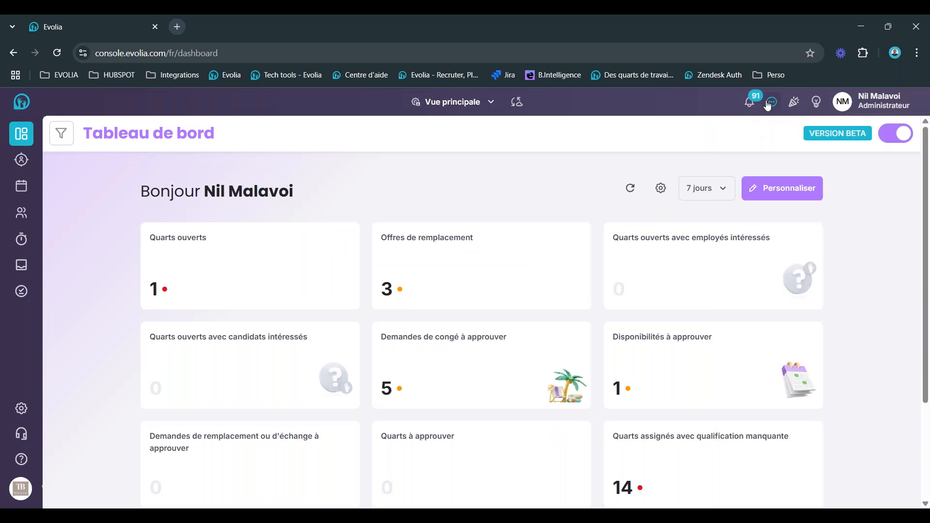
Open the company's Confidentialité settings and review the options through the discussion privacy section
{"action": "left_click", "coordinate": [30, 412]}
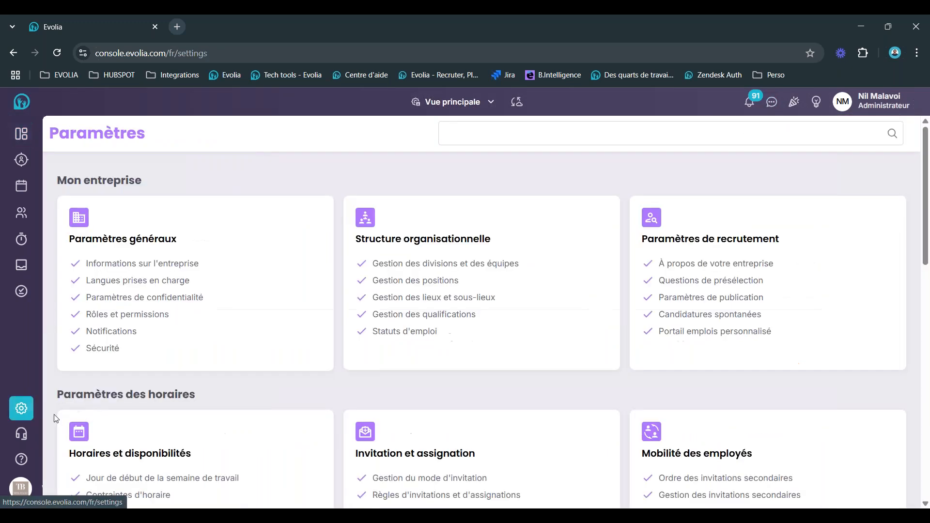
{"action": "left_click", "coordinate": [166, 333]}
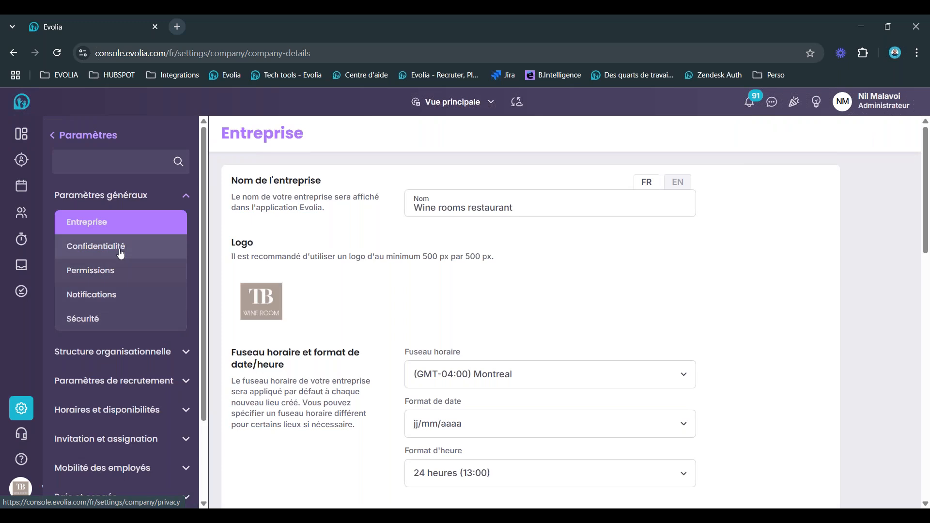
{"action": "left_click", "coordinate": [97, 246]}
{"action": "scroll", "coordinate": [467, 373], "scroll_direction": "down", "scroll_amount": 4}
{"action": "scroll", "coordinate": [467, 372], "scroll_direction": "up", "scroll_amount": 5}
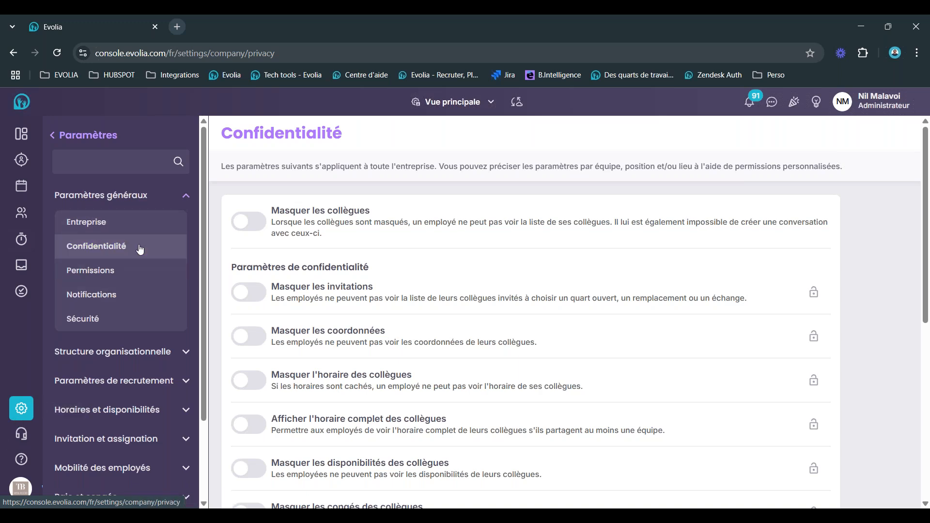
{"action": "scroll", "coordinate": [364, 325], "scroll_direction": "down", "scroll_amount": 5}
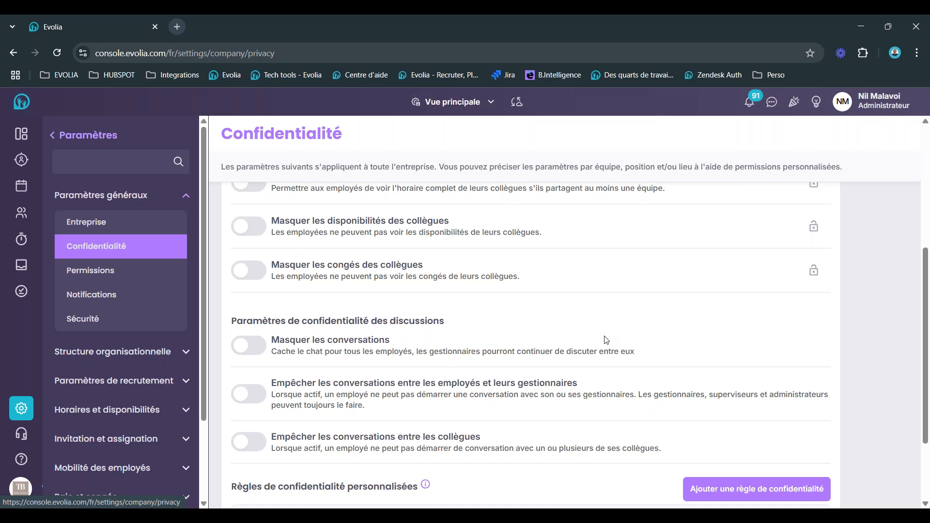
Try enabling "Masquer les conversations" and "Empêcher les conversations entre les collègues", switching each one back off
{"action": "left_click", "coordinate": [256, 348]}
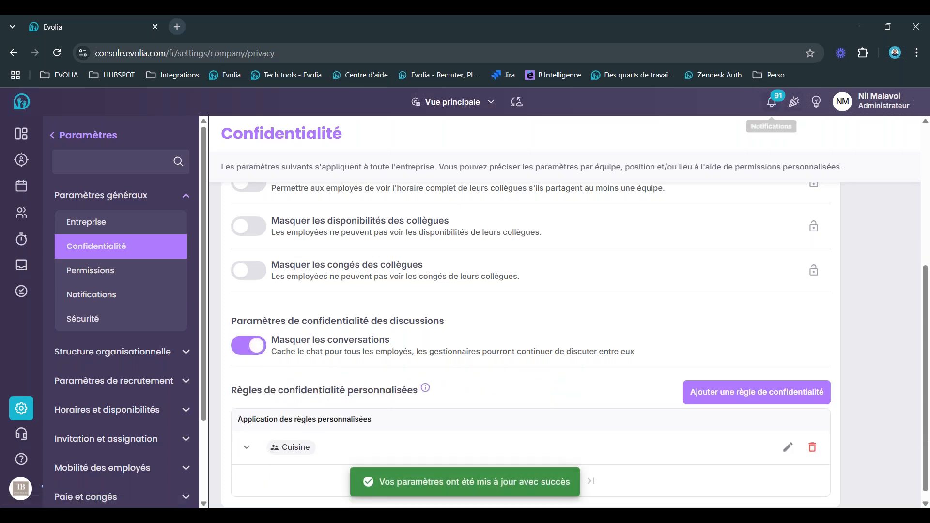
{"action": "left_click", "coordinate": [246, 348]}
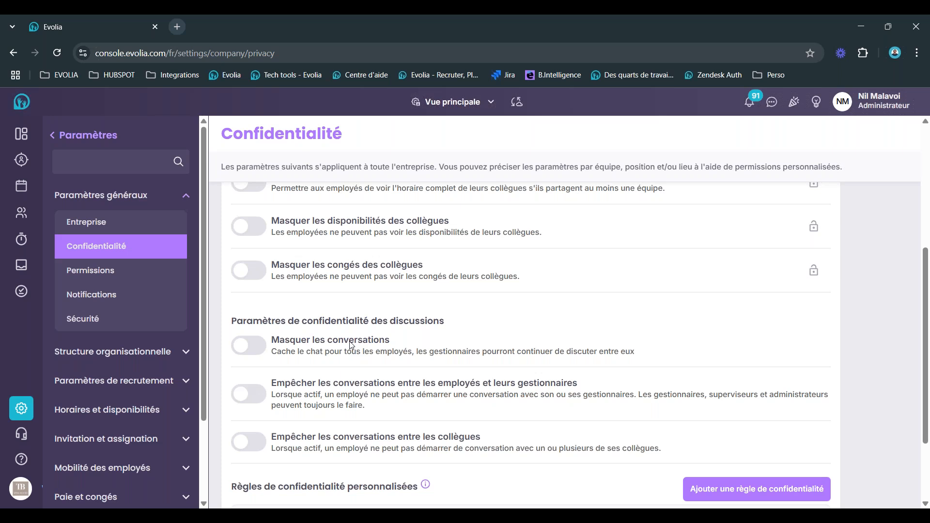
{"action": "scroll", "coordinate": [352, 345], "scroll_direction": "down", "scroll_amount": 2}
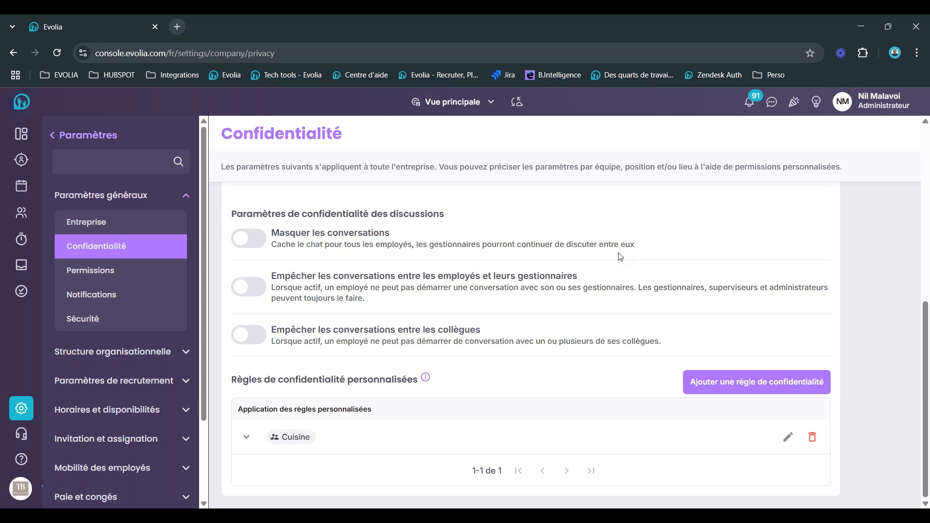
{"action": "left_click", "coordinate": [250, 335]}
{"action": "right_click", "coordinate": [255, 339]}
{"action": "left_click", "coordinate": [623, 323]}
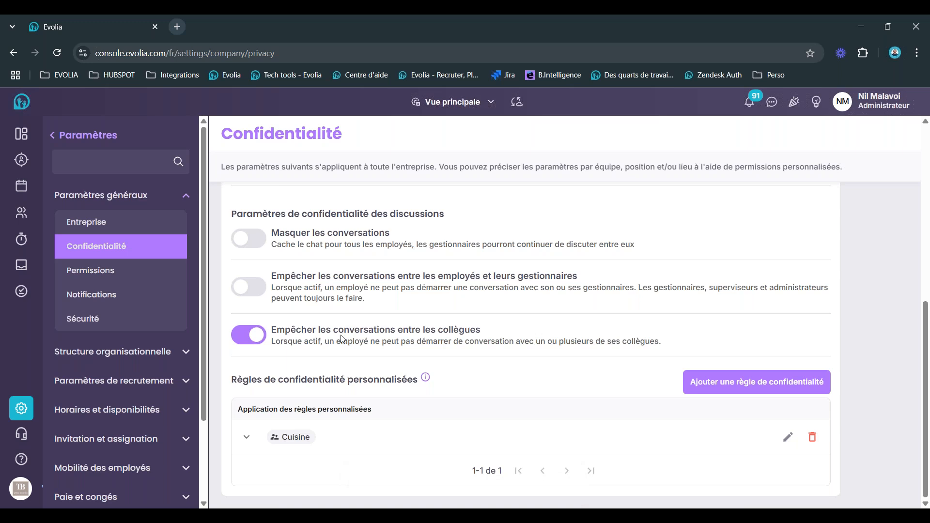
{"action": "left_click", "coordinate": [240, 335]}
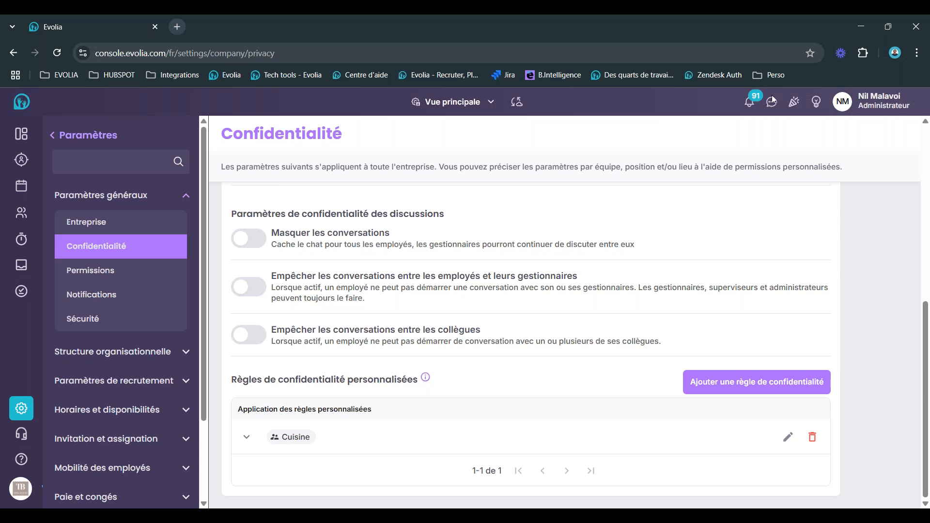
Create an announcement titled "Repas d'équipe" with the message "Invitation pour repas d'équipe, choix du menu"
{"action": "left_click", "coordinate": [801, 107]}
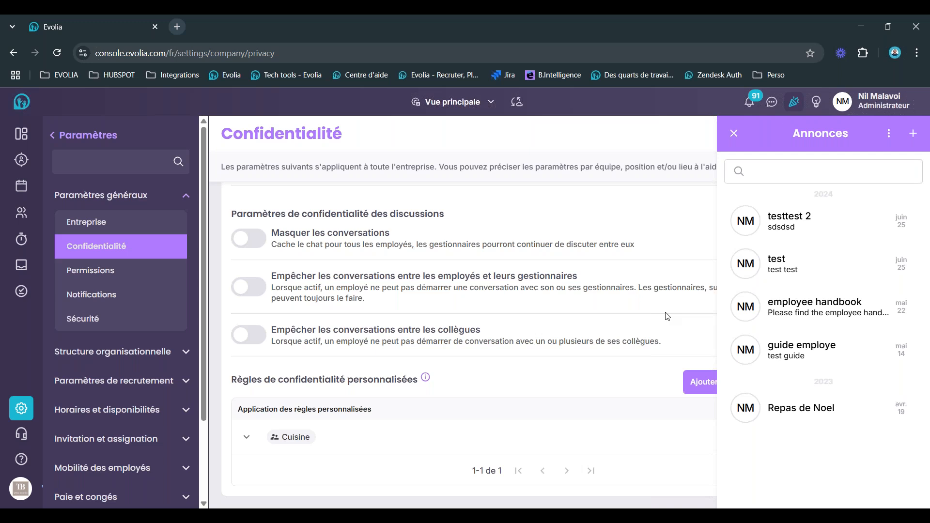
{"action": "left_click", "coordinate": [913, 133]}
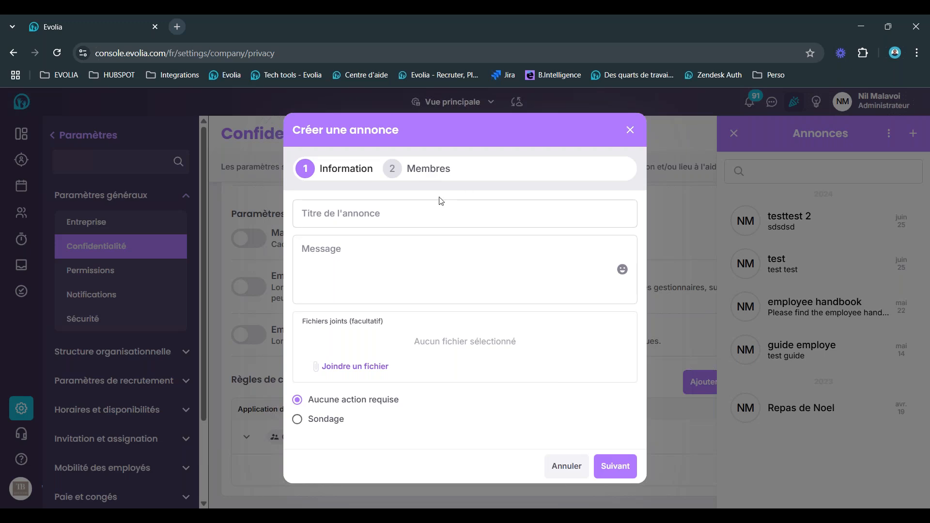
{"action": "left_click", "coordinate": [390, 214]}
{"action": "type", "text": "Re"}
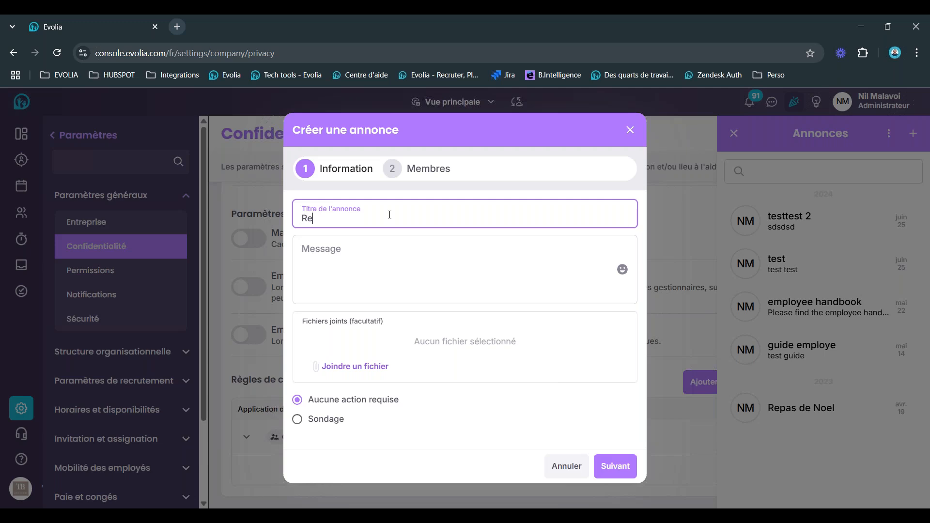
{"action": "type", "text": "pas d'équipe"}
{"action": "left_click", "coordinate": [369, 268]}
{"action": "type", "text": "Invitation pour repas"}
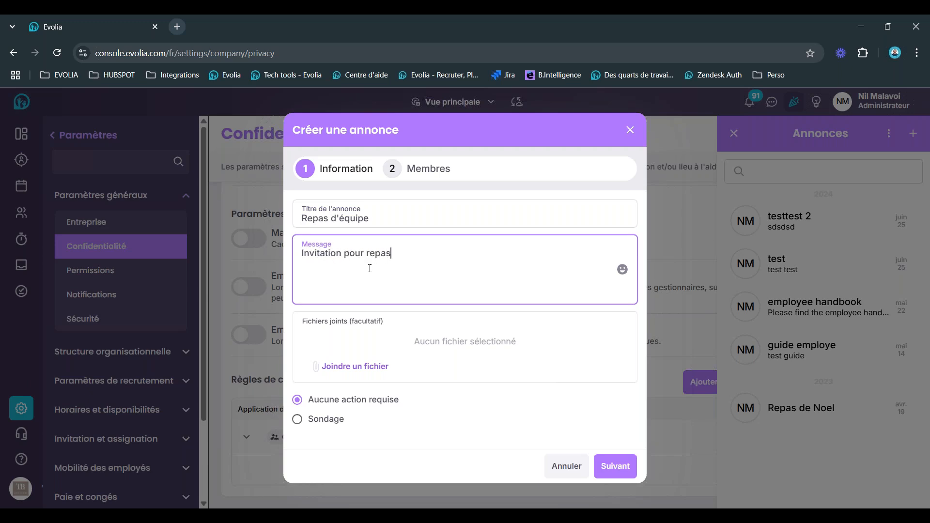
{"action": "type", "text": " d'équipe, choix du menu"}
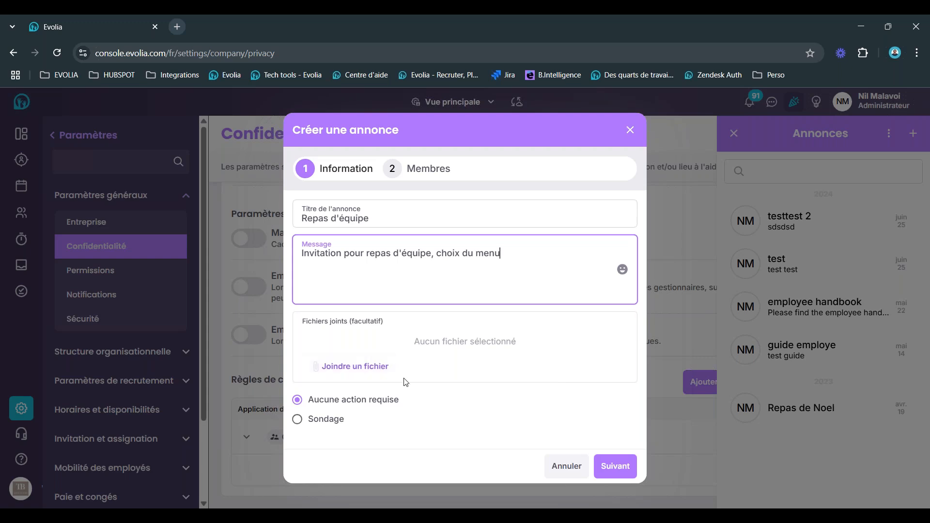
Make the announcement a survey (Sondage) with "Viande" as option 1 and "Poisson" as option 2
{"action": "left_click", "coordinate": [321, 420]}
{"action": "scroll", "coordinate": [396, 369], "scroll_direction": "down", "scroll_amount": 2}
{"action": "scroll", "coordinate": [404, 316], "scroll_direction": "down", "scroll_amount": 1}
{"action": "left_click_drag", "start_coordinate": [404, 317], "coordinate": [312, 320]}
{"action": "type", "text": "Viande"}
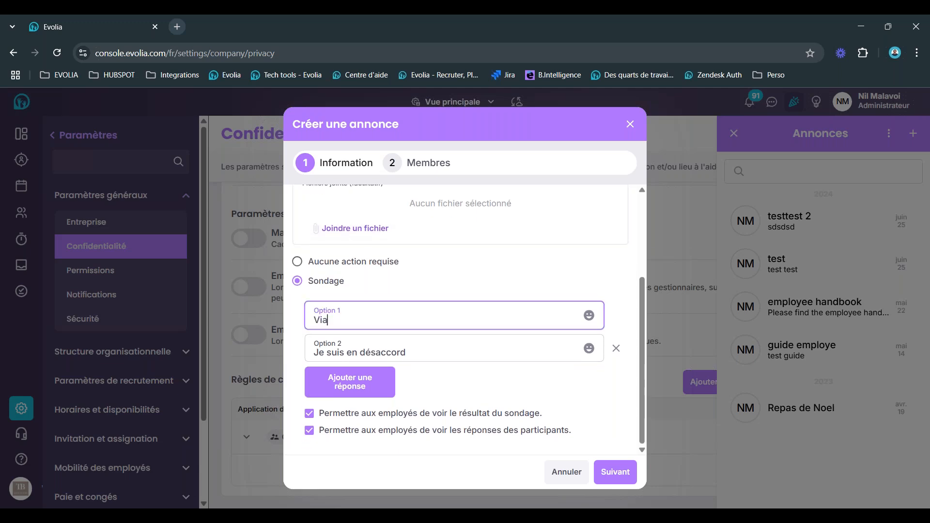
{"action": "key", "text": "Tab"}
{"action": "type", "text": "PO"}
{"action": "key", "text": "BackSpace"}
{"action": "type", "text": "opisso"}
{"action": "key", "text": "BackSpace"}
{"action": "key", "text": "BackSpace"}
{"action": "key", "text": "BackSpace"}
{"action": "key", "text": "BackSpace"}
{"action": "key", "text": "BackSpace"}
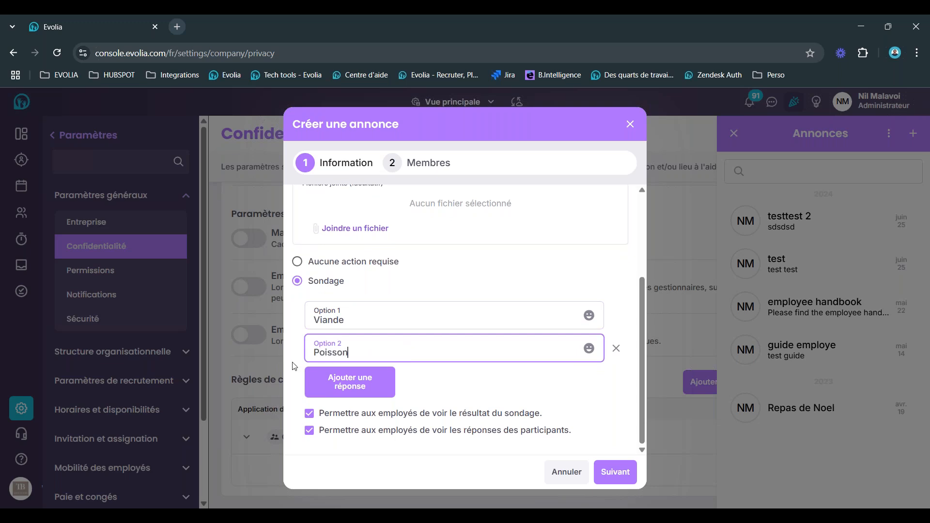
Add a third survey answer, "Végé"
{"action": "left_click", "coordinate": [348, 388]}
{"action": "type", "text": "Végér"}
{"action": "key", "text": "BackSpace"}
{"action": "scroll", "coordinate": [417, 360], "scroll_direction": "down", "scroll_amount": 1}
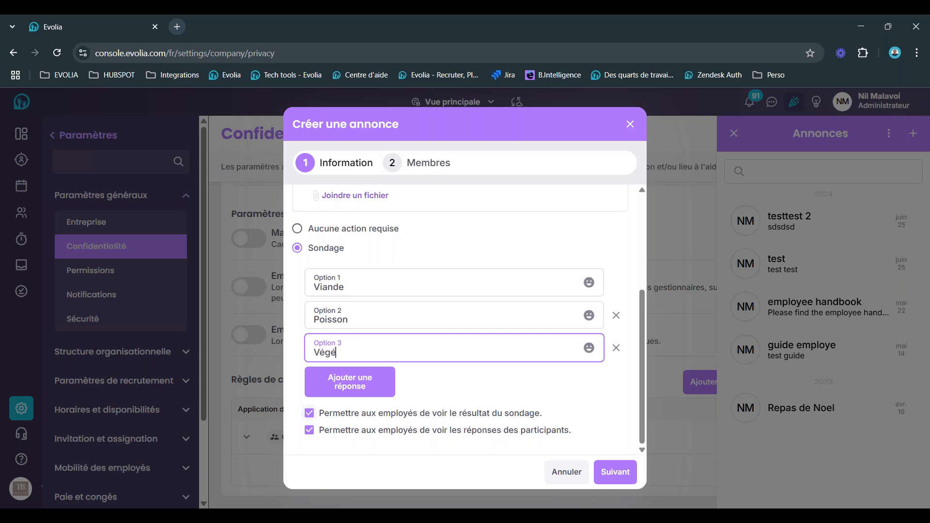
Try disallowing employees from seeing the survey result and participants' answers, then allow both again
{"action": "left_click", "coordinate": [311, 432]}
{"action": "left_click", "coordinate": [309, 415]}
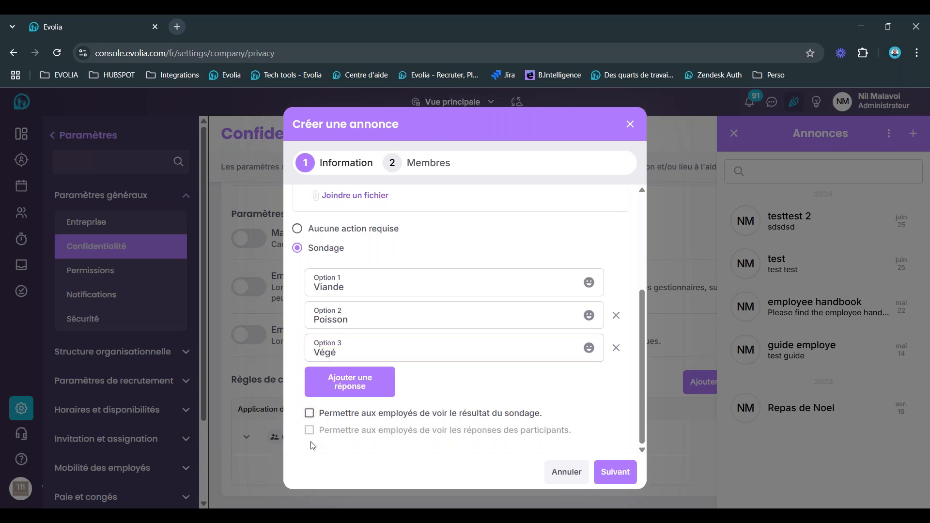
{"action": "left_click", "coordinate": [309, 413]}
{"action": "left_click", "coordinate": [309, 430]}
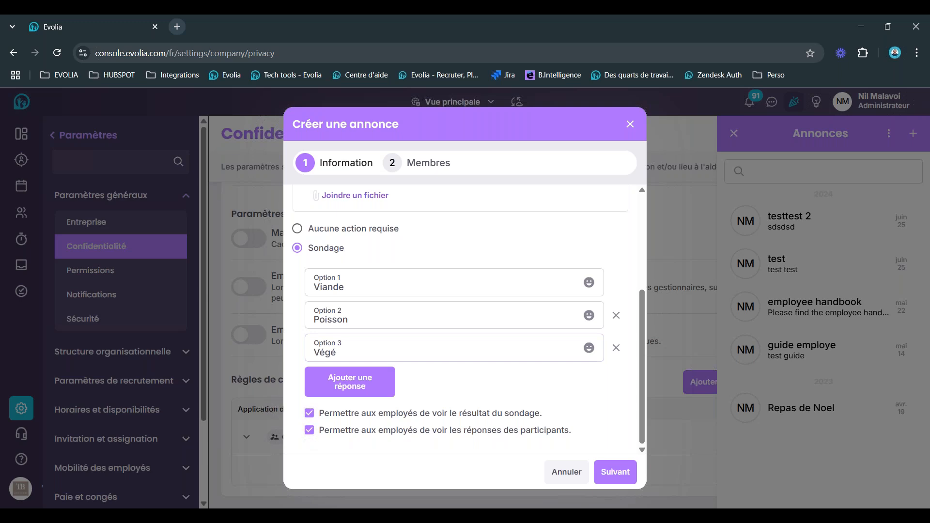
Select the Salle team as the announcement's members and check the position and location options
{"action": "left_click", "coordinate": [409, 167]}
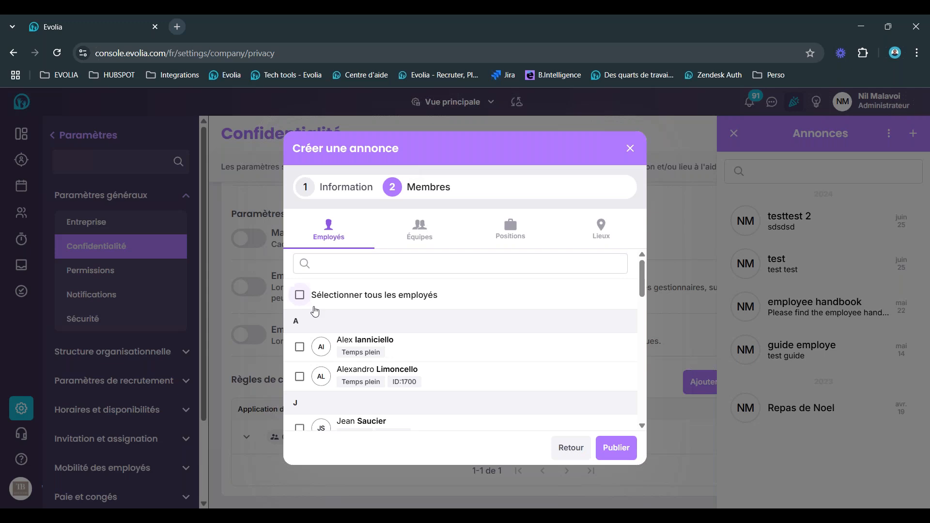
{"action": "scroll", "coordinate": [371, 313], "scroll_direction": "down", "scroll_amount": 5}
{"action": "scroll", "coordinate": [378, 397], "scroll_direction": "up", "scroll_amount": 5}
{"action": "left_click", "coordinate": [422, 236]}
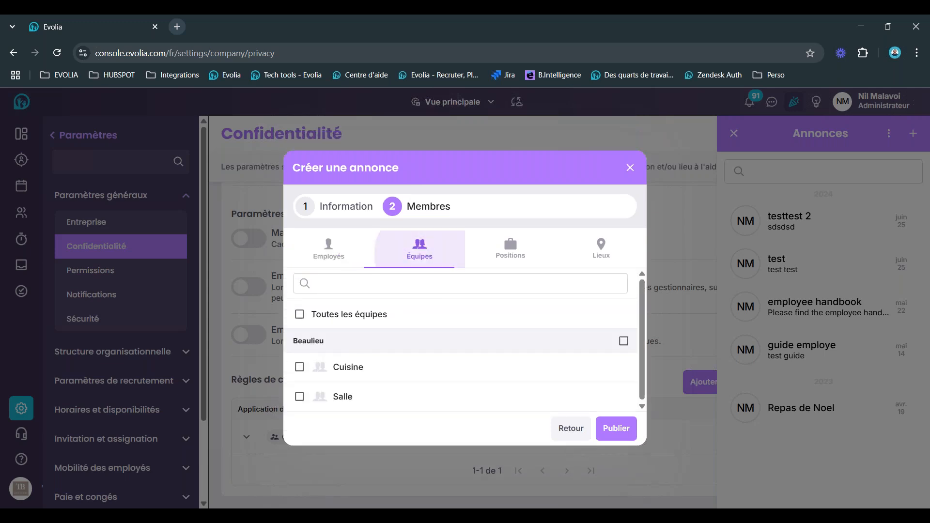
{"action": "left_click", "coordinate": [353, 398]}
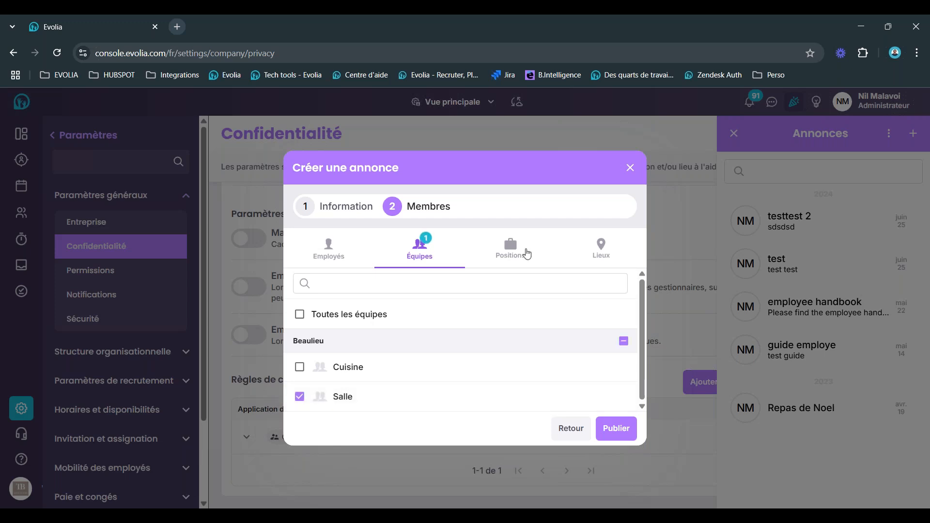
{"action": "left_click", "coordinate": [526, 253]}
{"action": "left_click", "coordinate": [601, 229]}
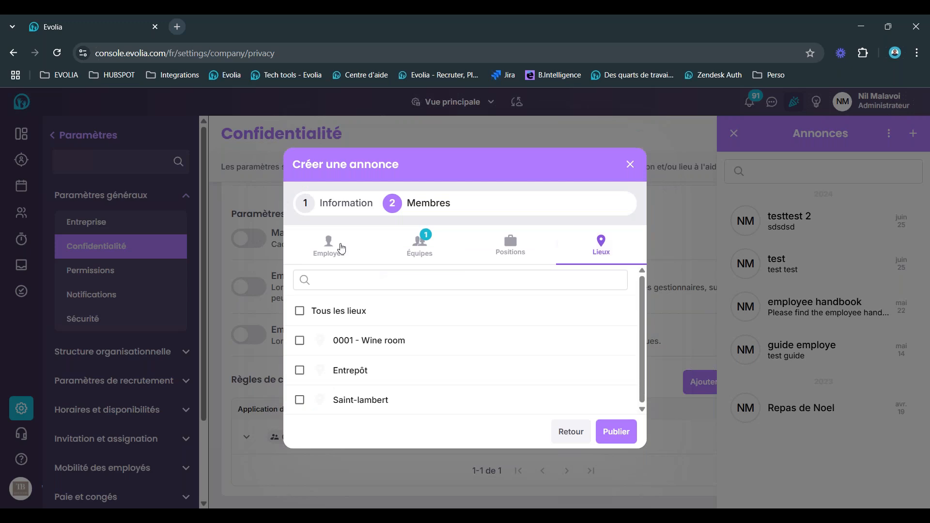
Check the employee options for the announcement, discard it without publishing, and close the announcements list
{"action": "left_click", "coordinate": [340, 246]}
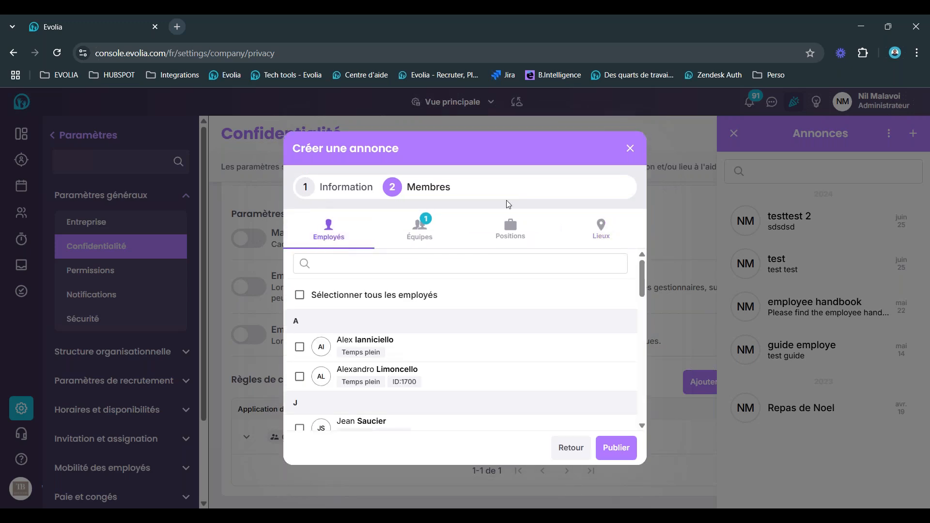
{"action": "left_click", "coordinate": [629, 148]}
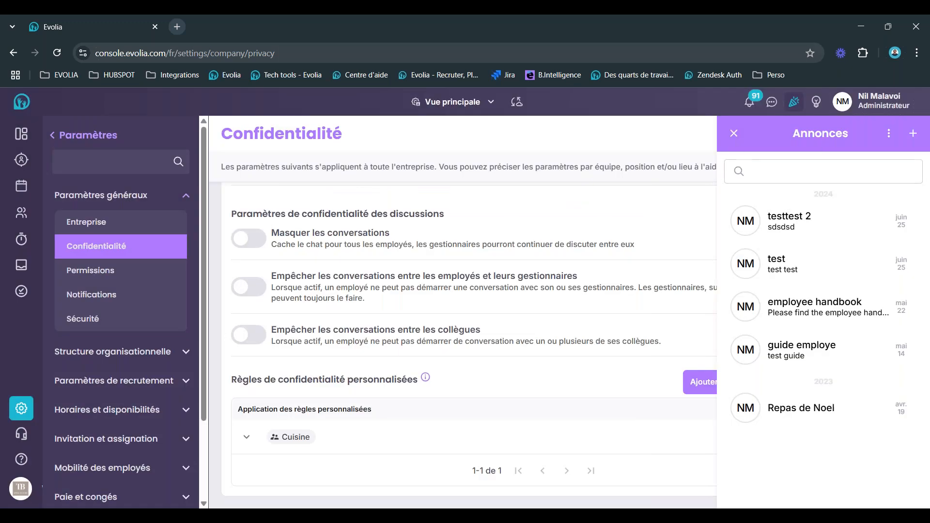
{"action": "left_click", "coordinate": [734, 137]}
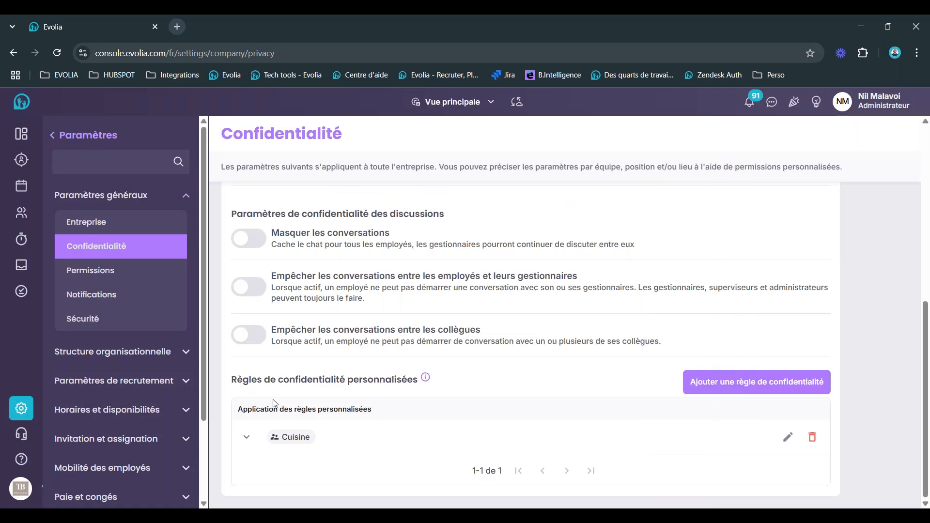
Add the day note "Note de service" to Thursday 24 April in the schedule
{"action": "left_click", "coordinate": [21, 186]}
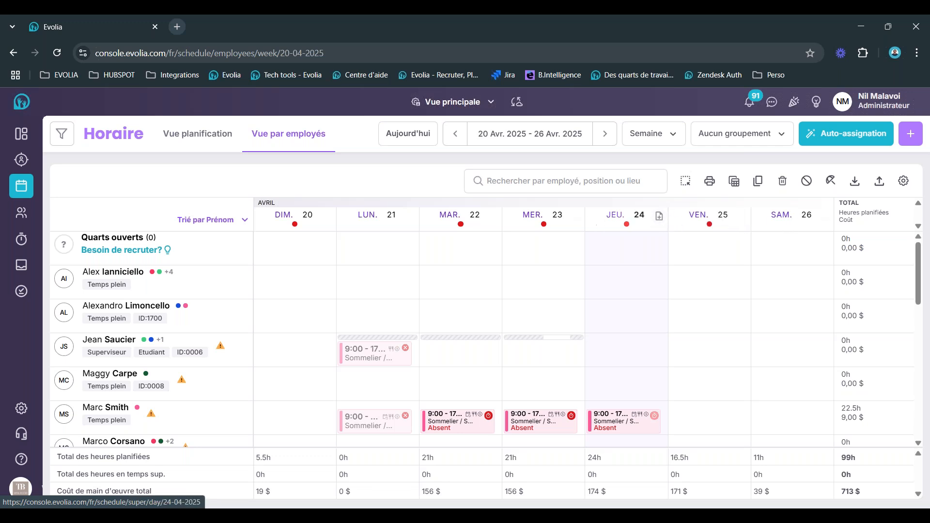
{"action": "left_click", "coordinate": [659, 220]}
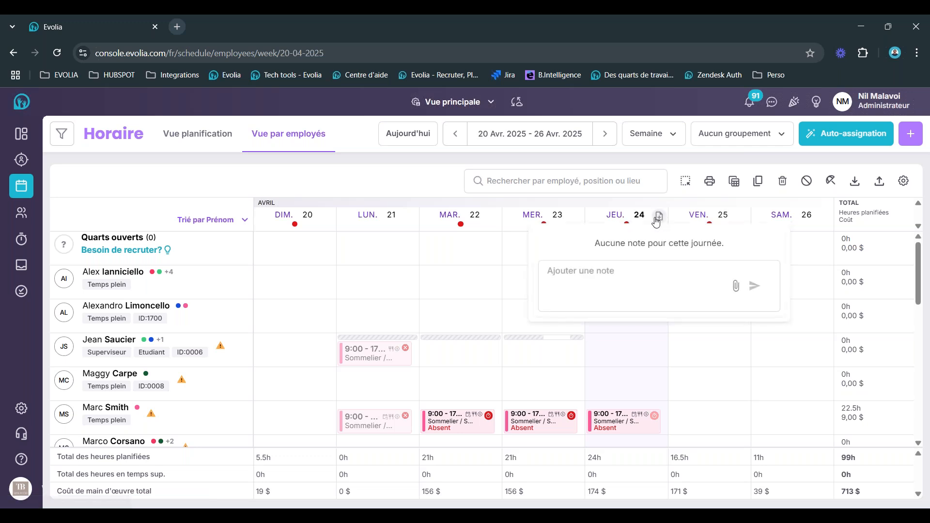
{"action": "left_click", "coordinate": [603, 293]}
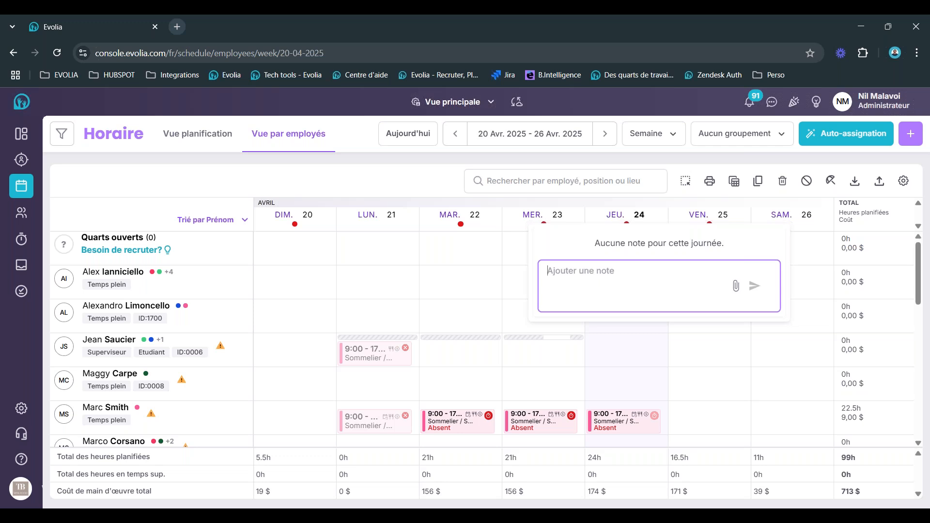
{"action": "type", "text": "Note de service"}
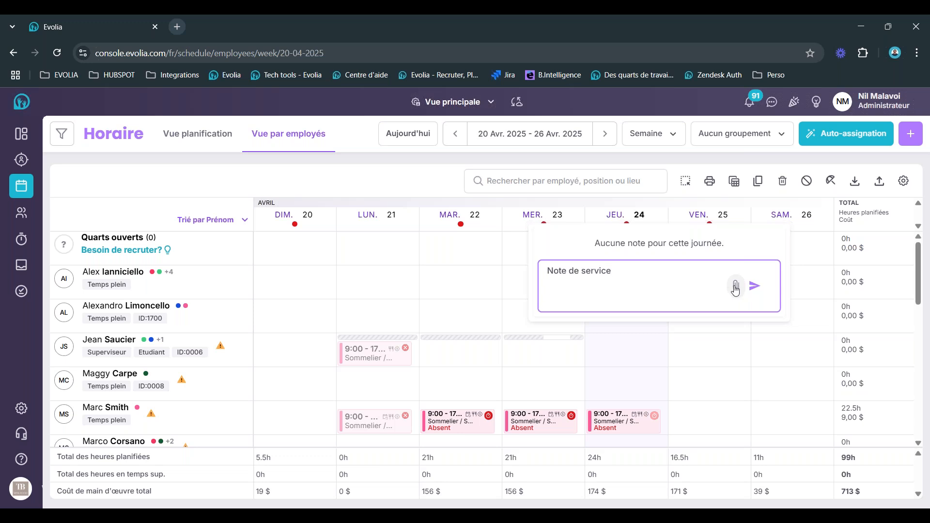
{"action": "left_click", "coordinate": [754, 285]}
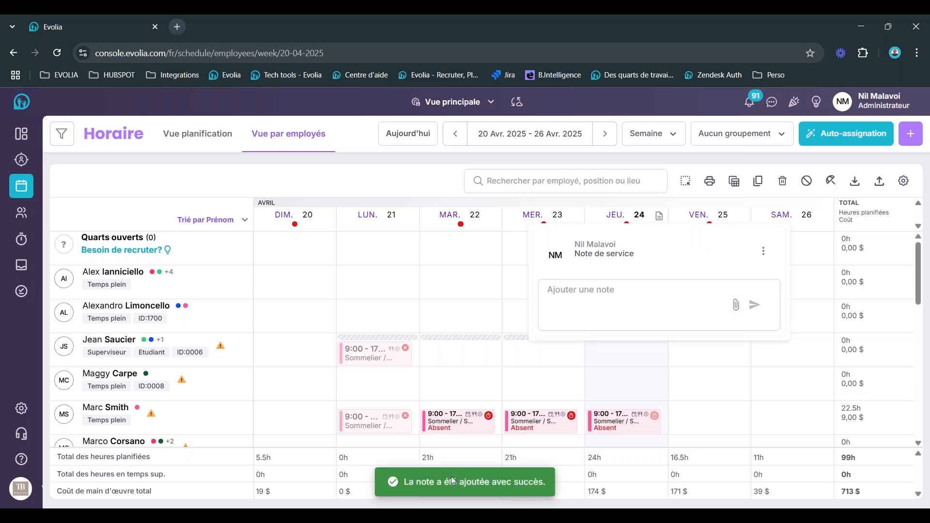
Add a second note, "Note de sécurité", to Thursday 24 April and check the options of the first note
{"action": "left_click", "coordinate": [609, 309]}
{"action": "type", "text": "Note de "}
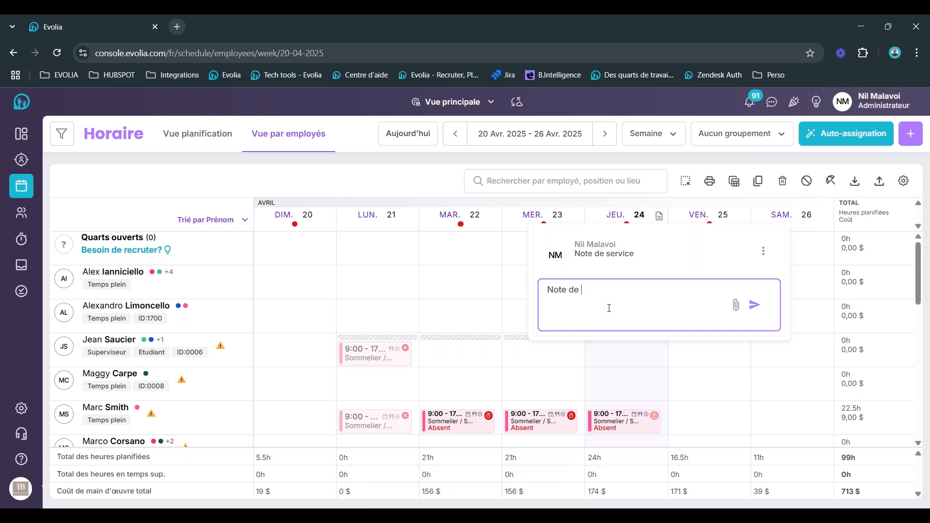
{"action": "type", "text": "sécurité"}
{"action": "left_click", "coordinate": [755, 310]}
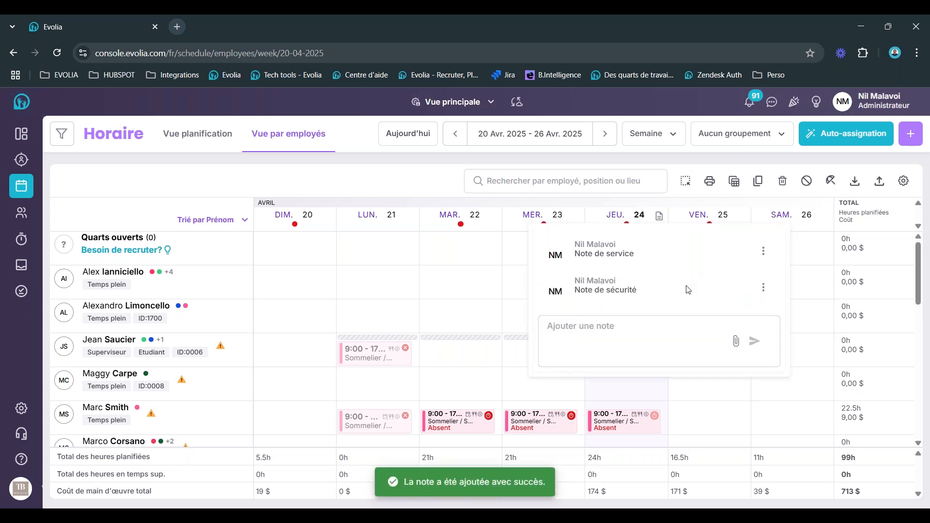
{"action": "left_click", "coordinate": [763, 251]}
{"action": "left_click", "coordinate": [688, 350]}
Read through both of the day's notes on the dashboard
{"action": "left_click", "coordinate": [20, 135]}
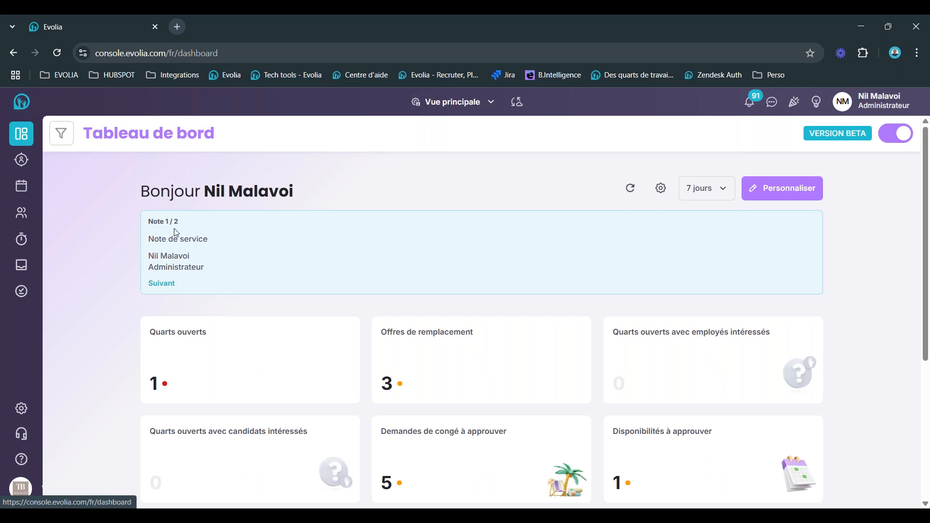
{"action": "left_click", "coordinate": [165, 284]}
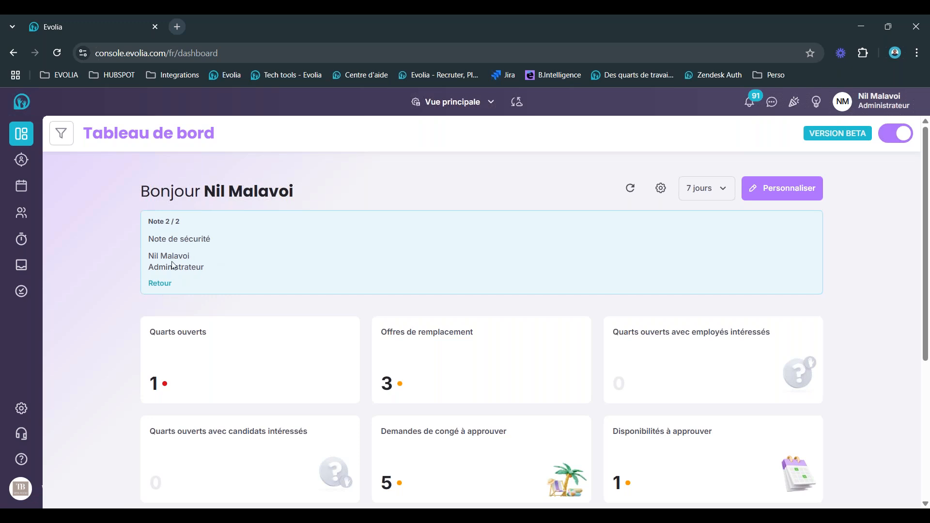
{"action": "left_click", "coordinate": [169, 287]}
{"action": "scroll", "coordinate": [702, 335], "scroll_direction": "down", "scroll_amount": 1}
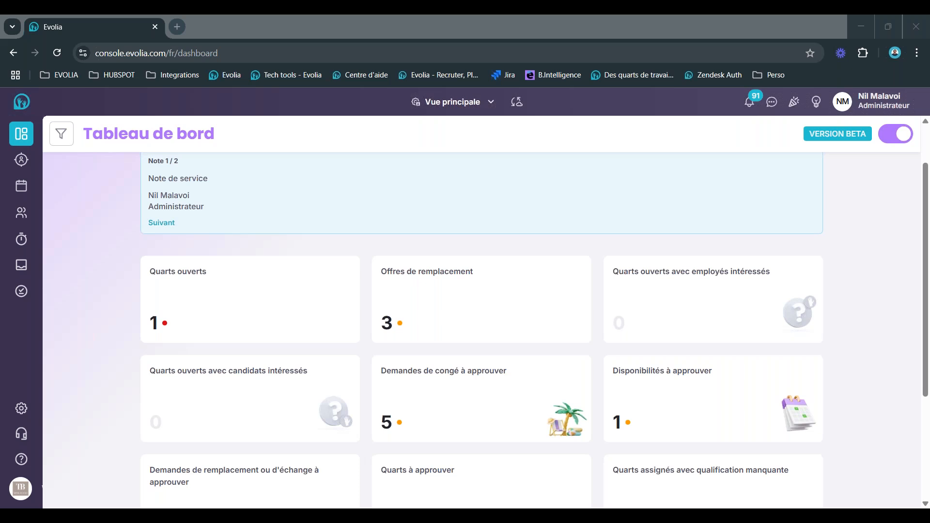
Start a shift for the sixth listed employee on Friday 25 April using the "test" 15:00–22:00 barman/barmaid template
{"action": "left_click", "coordinate": [29, 191]}
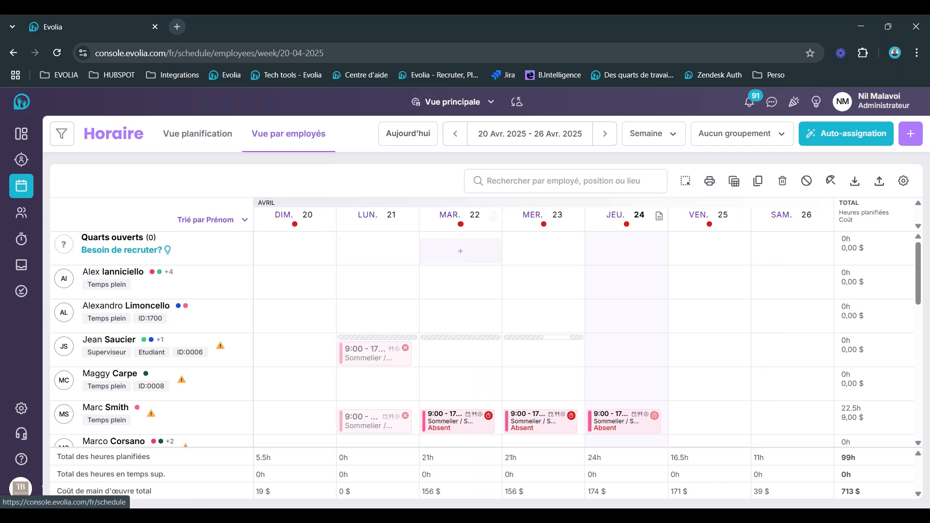
{"action": "scroll", "coordinate": [667, 324], "scroll_direction": "down", "scroll_amount": 1}
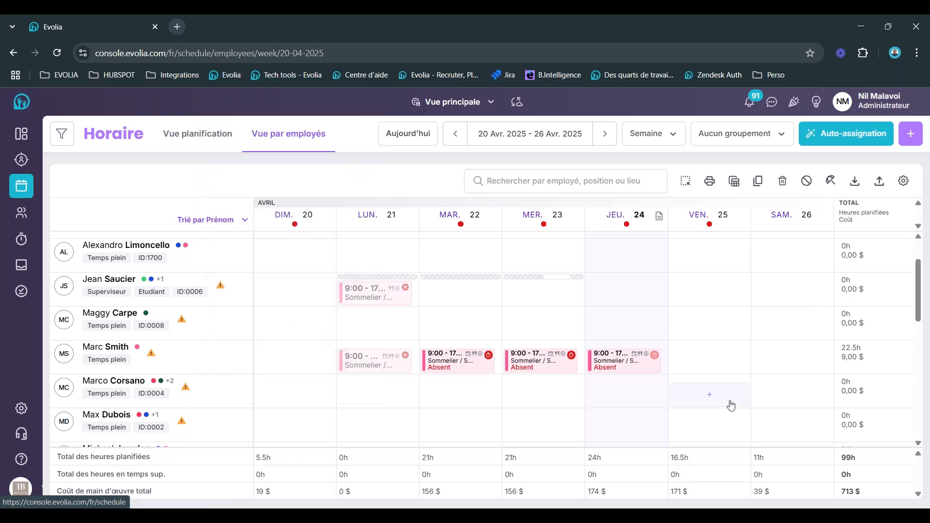
{"action": "left_click", "coordinate": [713, 404]}
{"action": "left_click", "coordinate": [359, 216]}
{"action": "scroll", "coordinate": [444, 366], "scroll_direction": "down", "scroll_amount": 1}
{"action": "scroll", "coordinate": [444, 366], "scroll_direction": "down", "scroll_amount": 2}
{"action": "scroll", "coordinate": [388, 308], "scroll_direction": "up", "scroll_amount": 2}
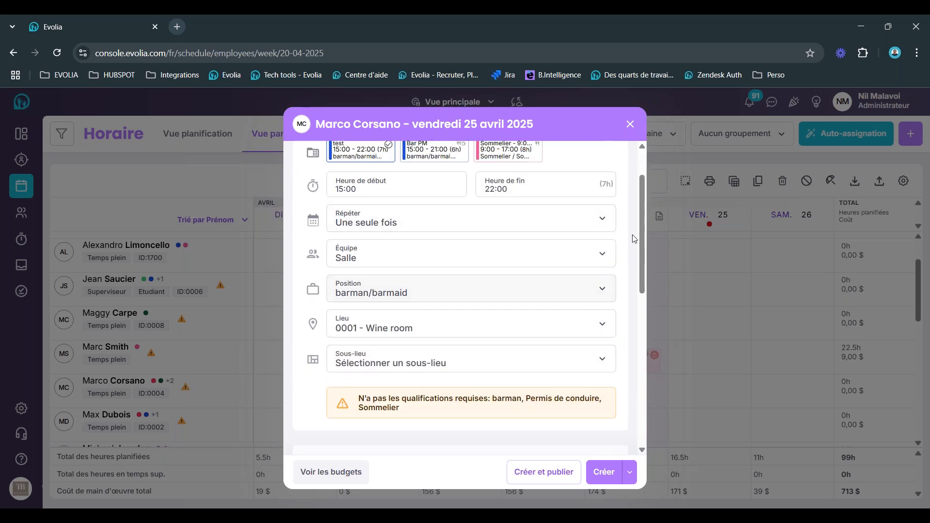
{"action": "left_click_drag", "start_coordinate": [643, 222], "coordinate": [634, 387]}
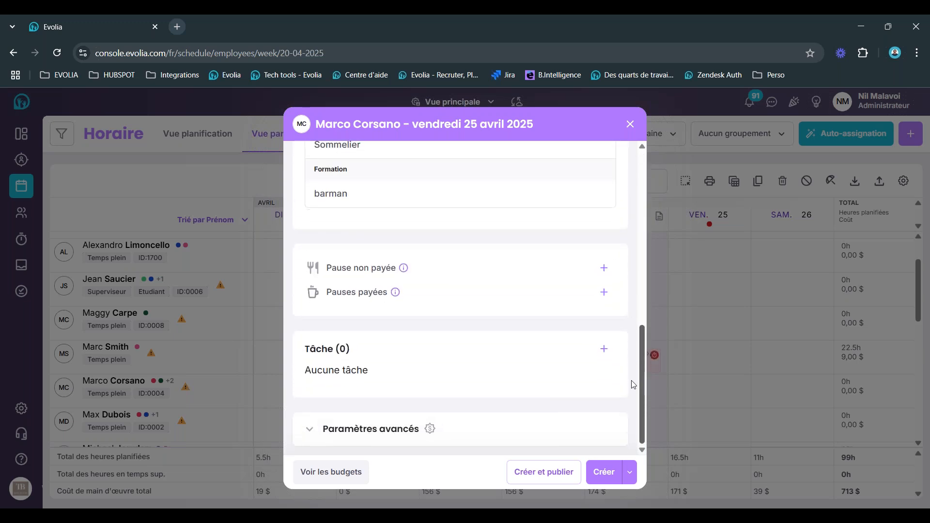
Add the note "note d'information" in the shift's advanced settings and create the shift as a draft
{"action": "left_click", "coordinate": [360, 428]}
{"action": "scroll", "coordinate": [448, 307], "scroll_direction": "down", "scroll_amount": 3}
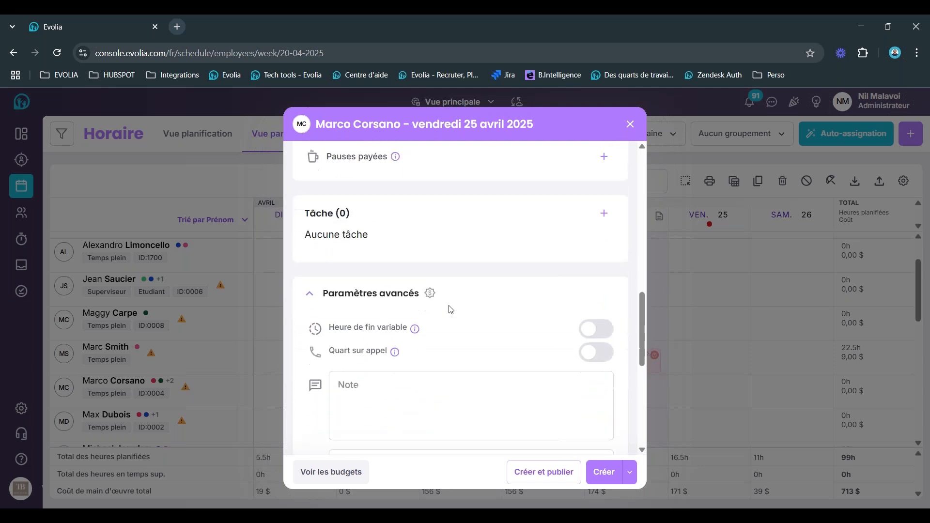
{"action": "scroll", "coordinate": [449, 307], "scroll_direction": "down", "scroll_amount": 3}
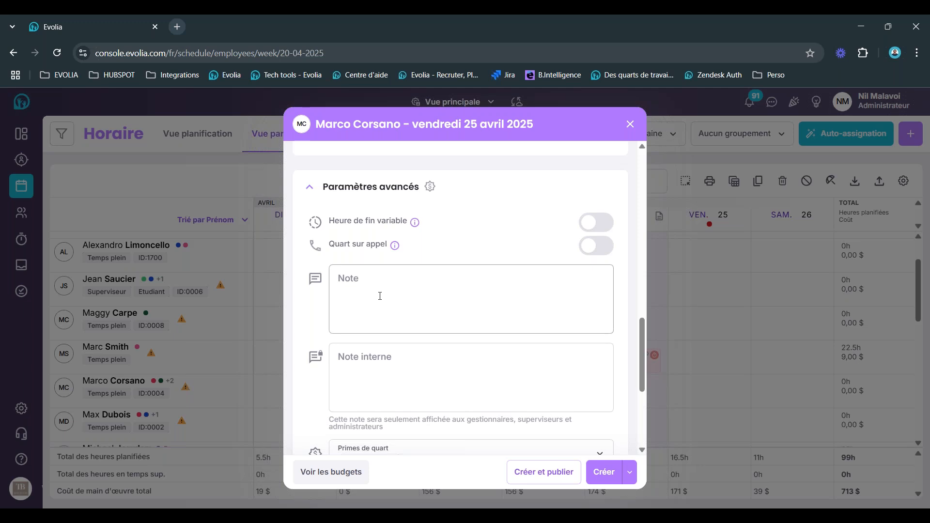
{"action": "left_click", "coordinate": [379, 296]}
{"action": "type", "text": "note d'information"}
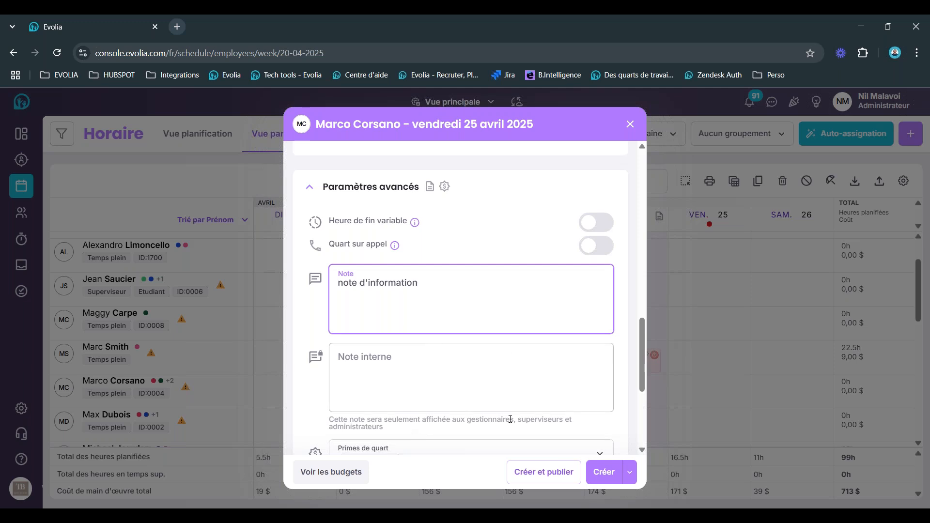
{"action": "left_click", "coordinate": [604, 472]}
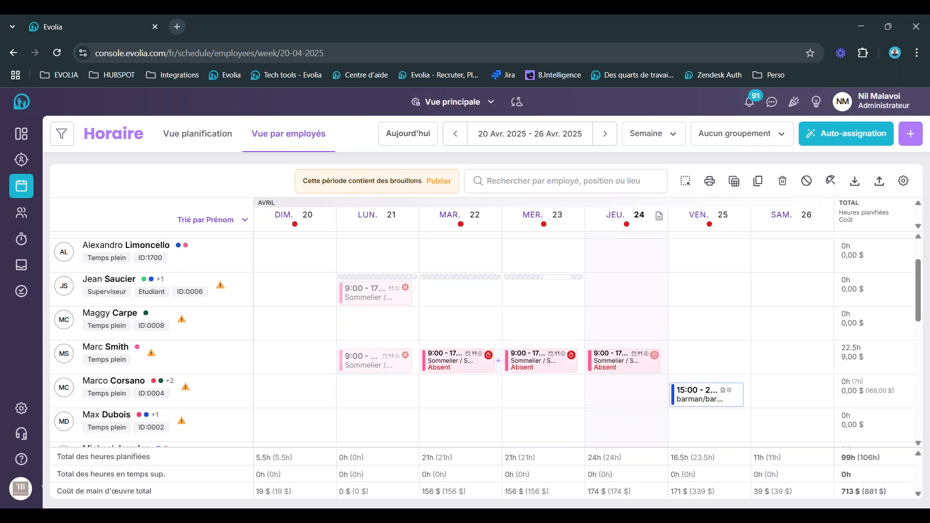
Inspect the details and note of the new Friday 25 April shift, enlarging the page to 125%
{"action": "mouse_move", "coordinate": [727, 397]}
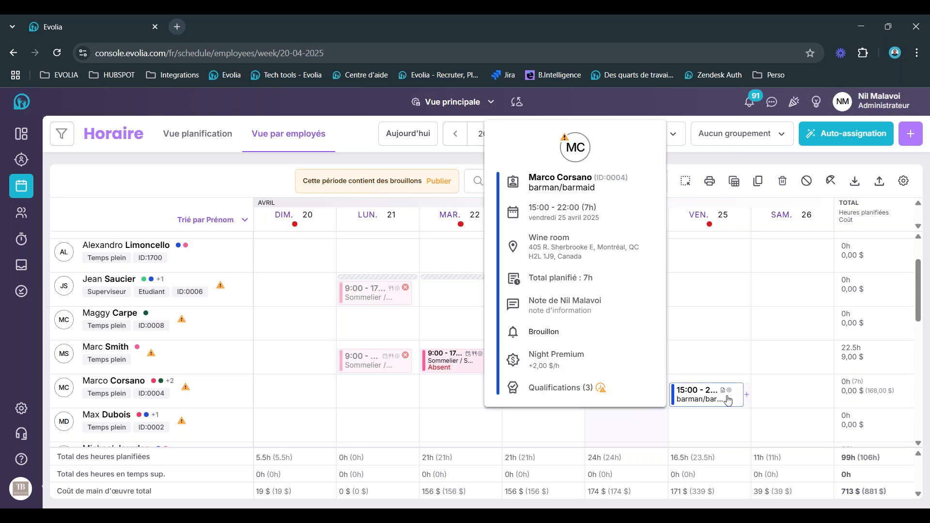
{"action": "key", "text": "ctrl+plus"}
{"action": "key", "text": "ctrl+plus"}
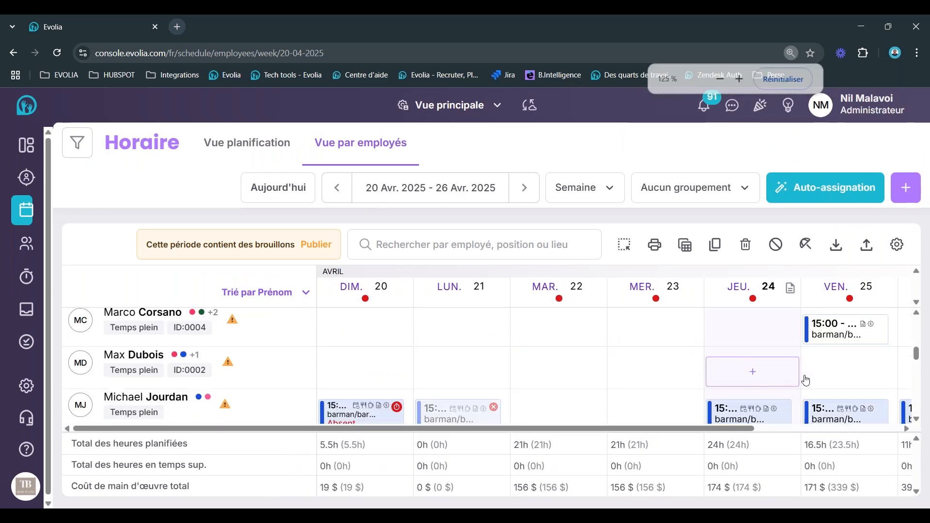
{"action": "mouse_move", "coordinate": [866, 331]}
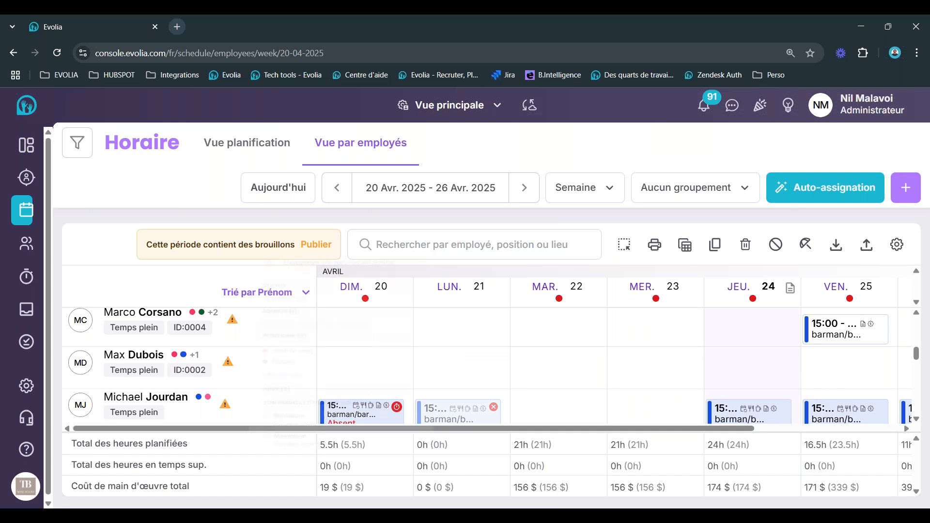
Approve the pending personal leave request for 5 May 2025 with the manager note "ok pour moi", and close the request
{"action": "left_click", "coordinate": [19, 317]}
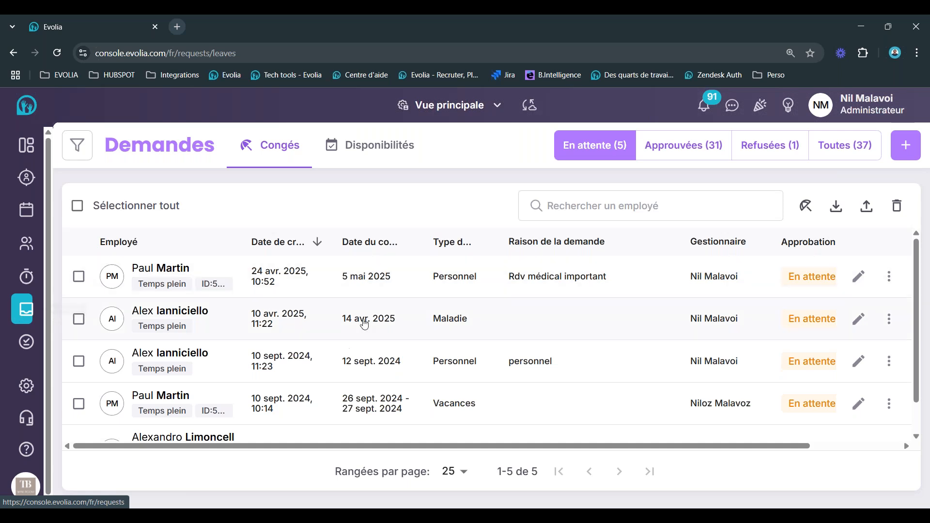
{"action": "left_click", "coordinate": [331, 289]}
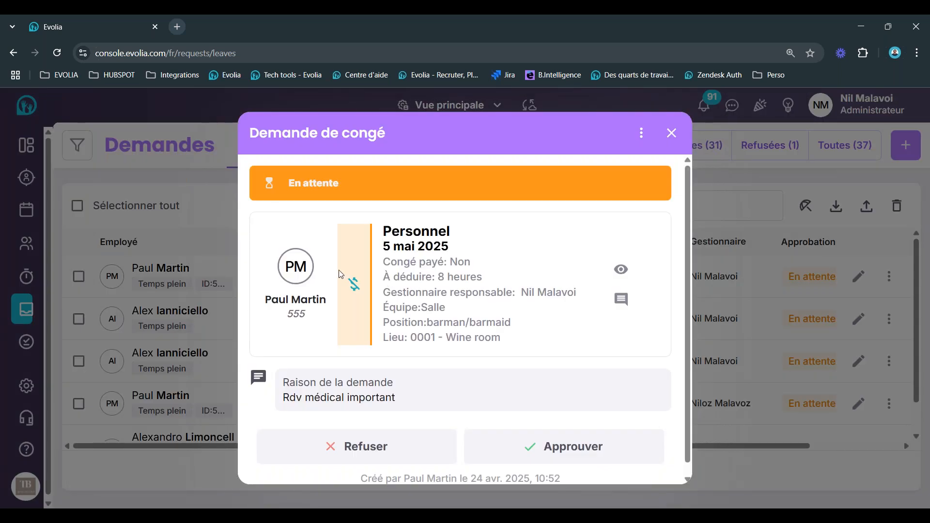
{"action": "scroll", "coordinate": [416, 262], "scroll_direction": "down", "scroll_amount": 1}
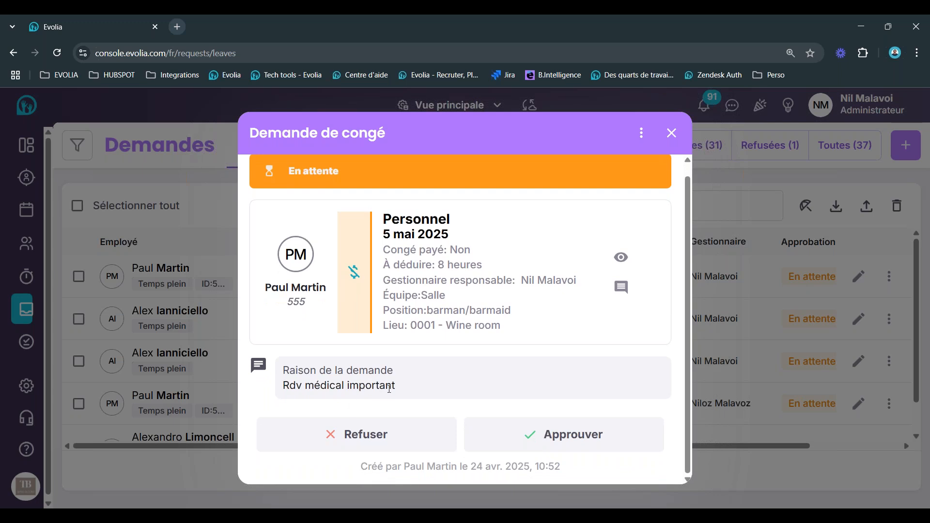
{"action": "right_click", "coordinate": [534, 439]}
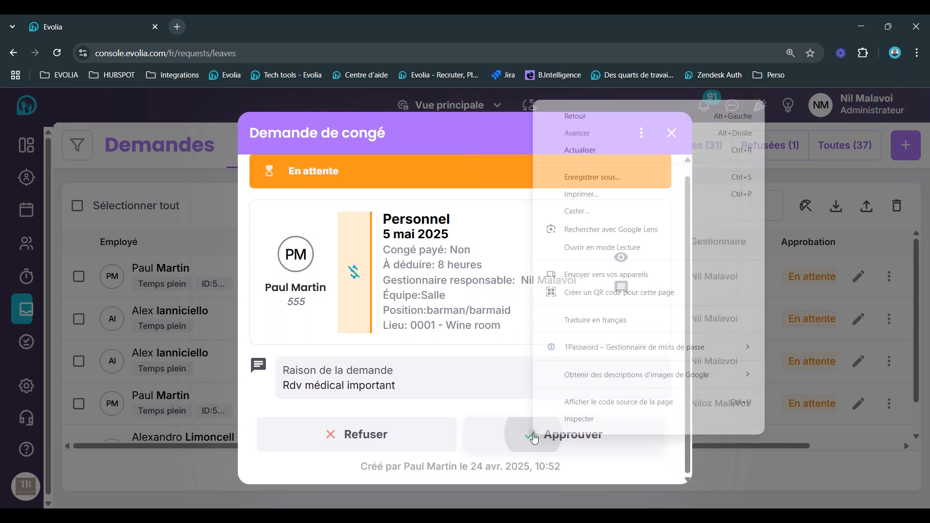
{"action": "left_click", "coordinate": [534, 439]}
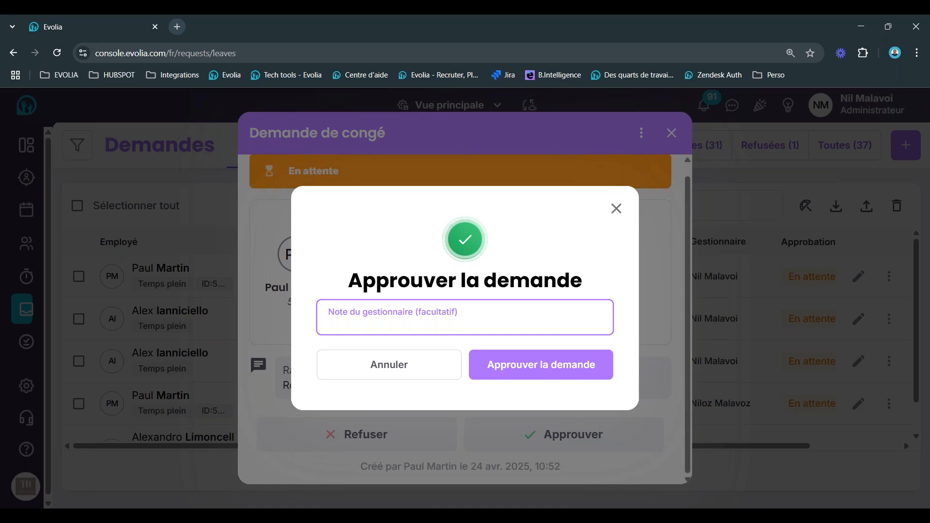
{"action": "type", "text": "ok pour moi"}
{"action": "left_click", "coordinate": [520, 372]}
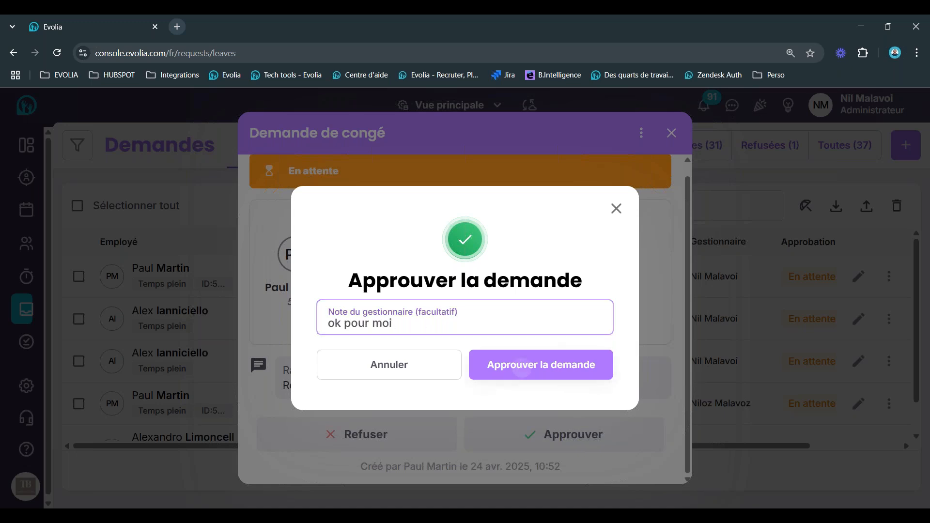
{"action": "scroll", "coordinate": [477, 330], "scroll_direction": "down", "scroll_amount": 1}
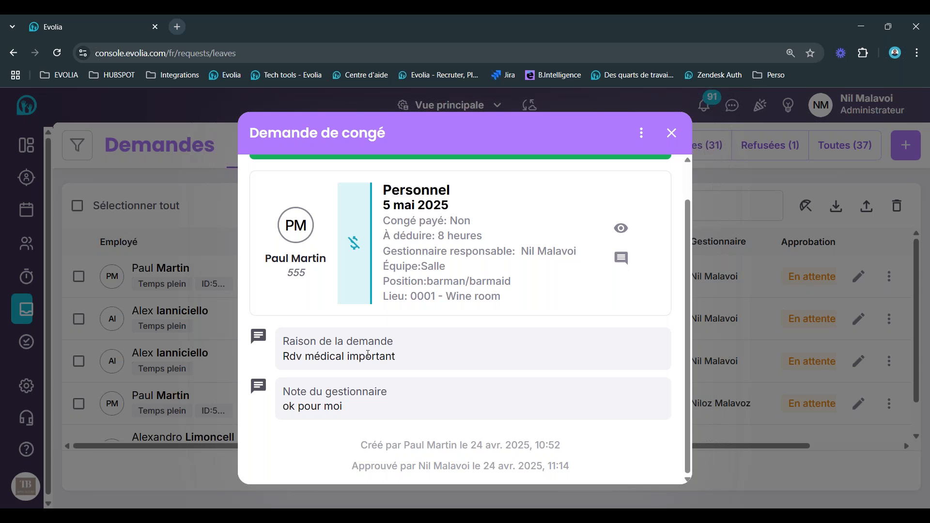
{"action": "left_click", "coordinate": [670, 135]}
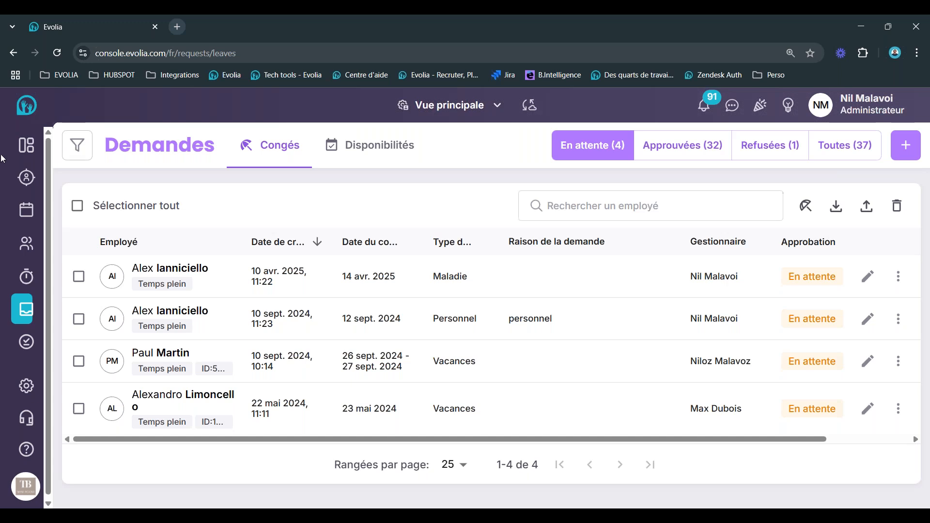
Review the dashboard's request cards and show the list of replacement offers
{"action": "left_click", "coordinate": [20, 152]}
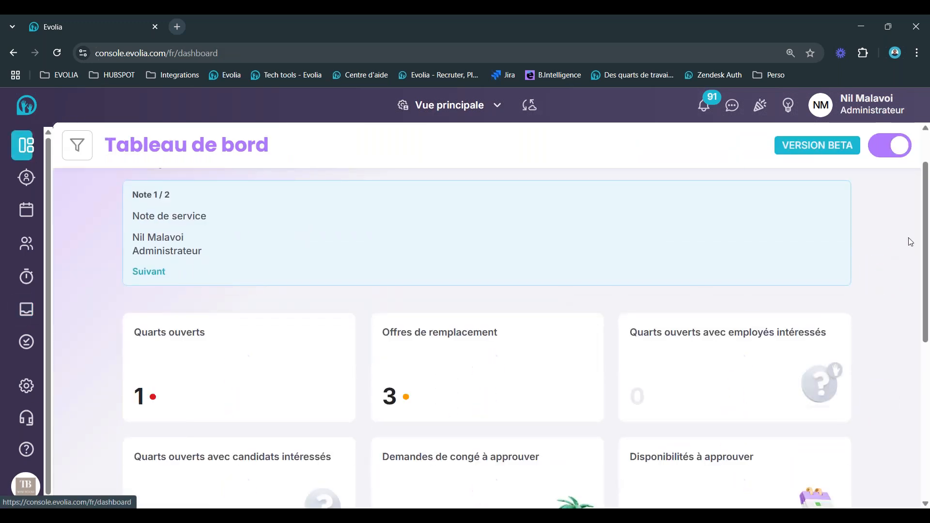
{"action": "scroll", "coordinate": [649, 271], "scroll_direction": "down", "scroll_amount": 1}
{"action": "scroll", "coordinate": [655, 275], "scroll_direction": "down", "scroll_amount": 1, "text": "ctrl"}
{"action": "scroll", "coordinate": [655, 276], "scroll_direction": "down", "scroll_amount": 2}
{"action": "scroll", "coordinate": [507, 314], "scroll_direction": "up", "scroll_amount": 1}
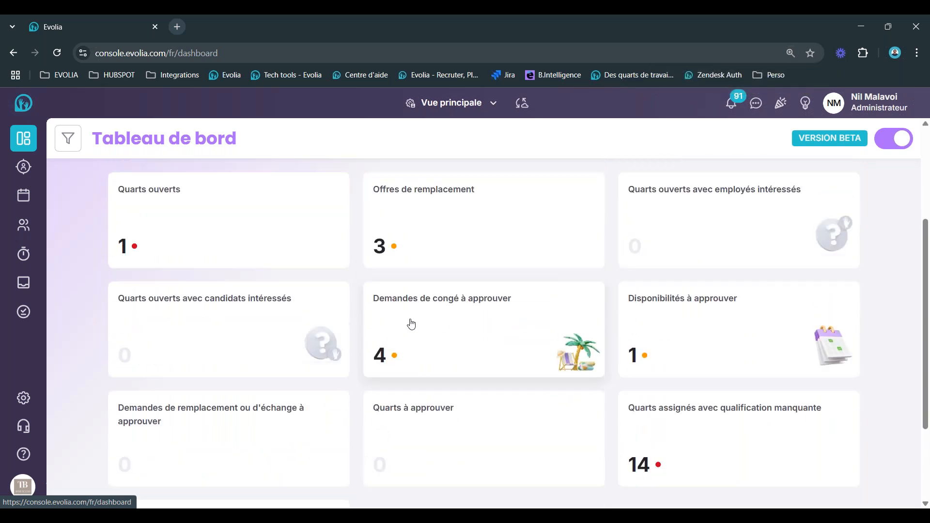
{"action": "left_click", "coordinate": [413, 241]}
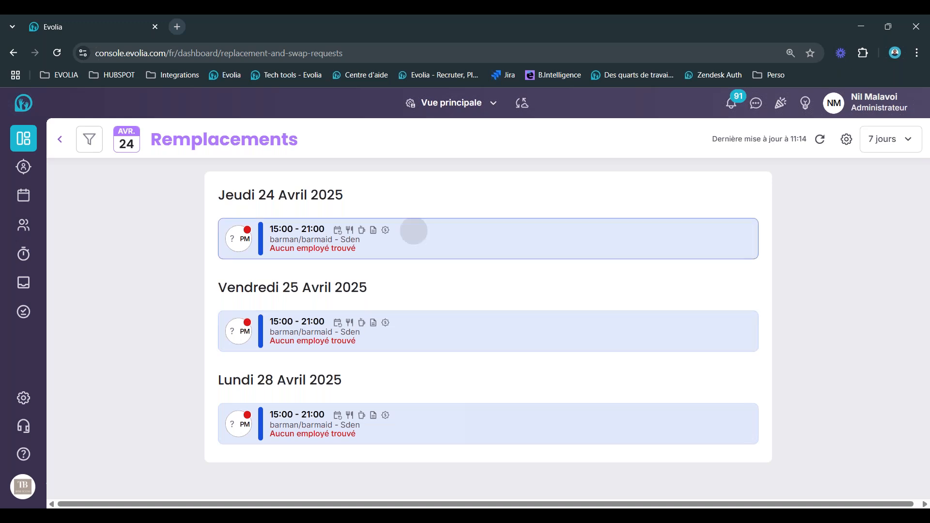
Inspect the details of the Thursday 24 April replacement shift down to its activity history, and close it
{"action": "left_click", "coordinate": [415, 237]}
{"action": "scroll", "coordinate": [430, 252], "scroll_direction": "down", "scroll_amount": 5}
{"action": "scroll", "coordinate": [430, 255], "scroll_direction": "down", "scroll_amount": 8}
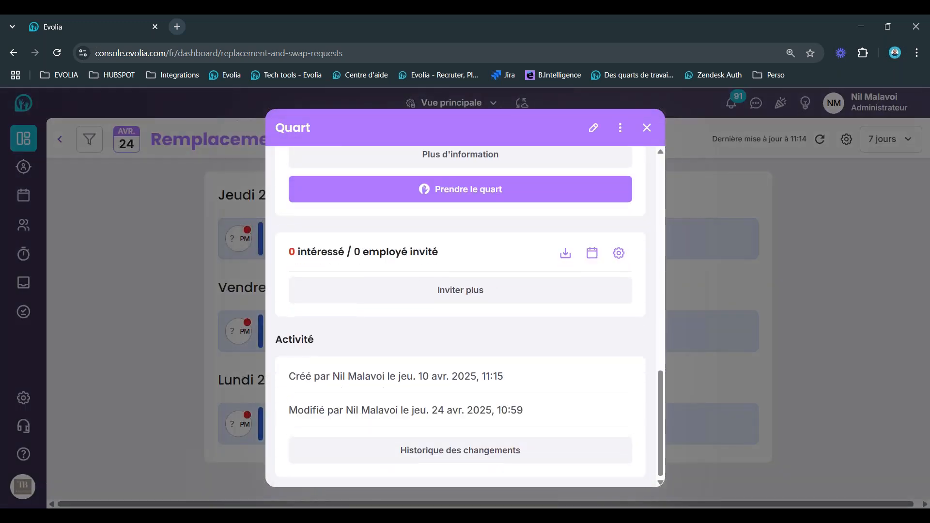
{"action": "scroll", "coordinate": [653, 163], "scroll_direction": "up", "scroll_amount": 4}
{"action": "left_click", "coordinate": [648, 129]}
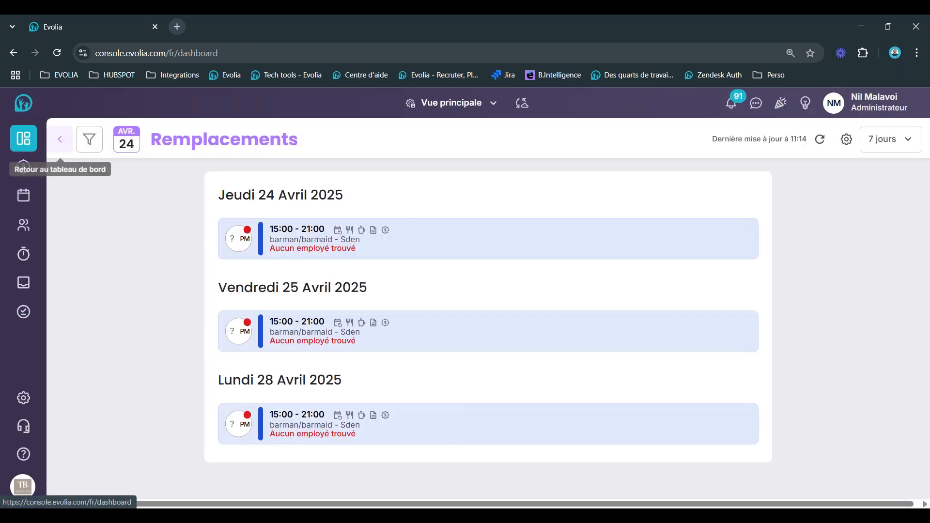
Return to the dashboard and review its cards for requests, shifts to approve and irregular punches
{"action": "left_click", "coordinate": [60, 140]}
{"action": "scroll", "coordinate": [634, 350], "scroll_direction": "down", "scroll_amount": 2}
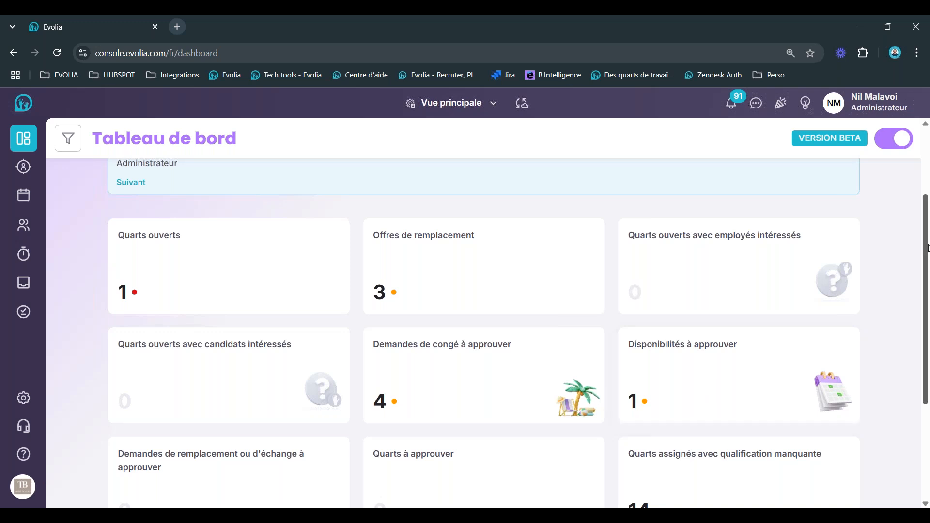
{"action": "scroll", "coordinate": [892, 318], "scroll_direction": "down", "scroll_amount": 2}
{"action": "scroll", "coordinate": [727, 320], "scroll_direction": "down", "scroll_amount": 1}
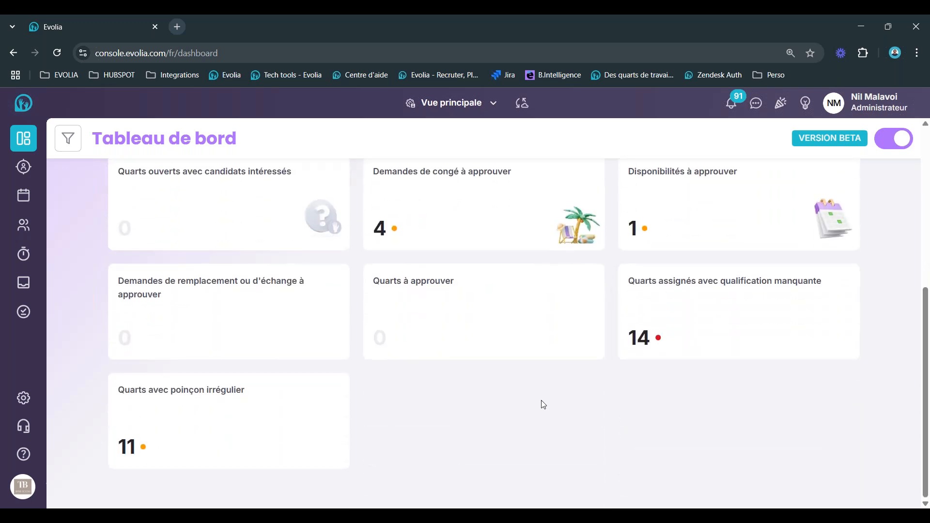
{"action": "scroll", "coordinate": [586, 408], "scroll_direction": "up", "scroll_amount": 2}
{"action": "scroll", "coordinate": [586, 408], "scroll_direction": "up", "scroll_amount": 1}
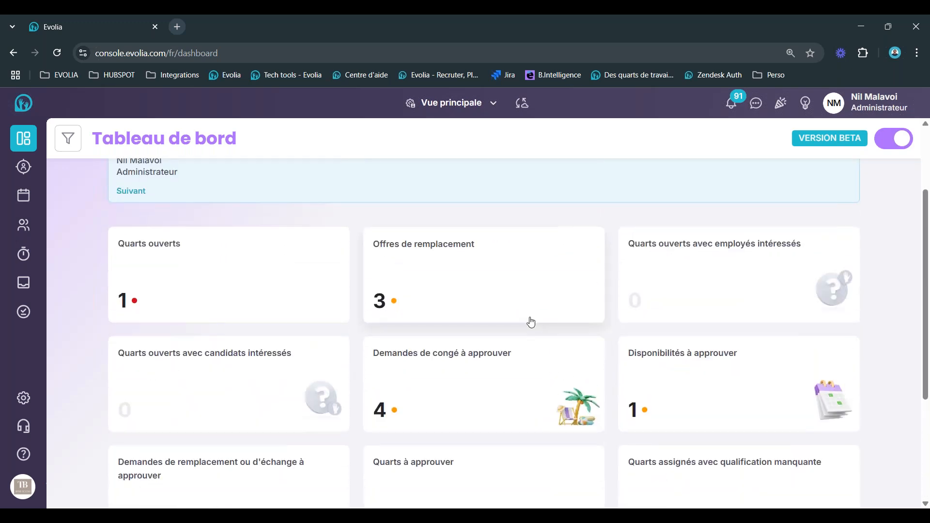
Show the weekly schedule by employee and check the Friday 25 April barman/barmaid shift awaiting a replacement
{"action": "left_click", "coordinate": [19, 203]}
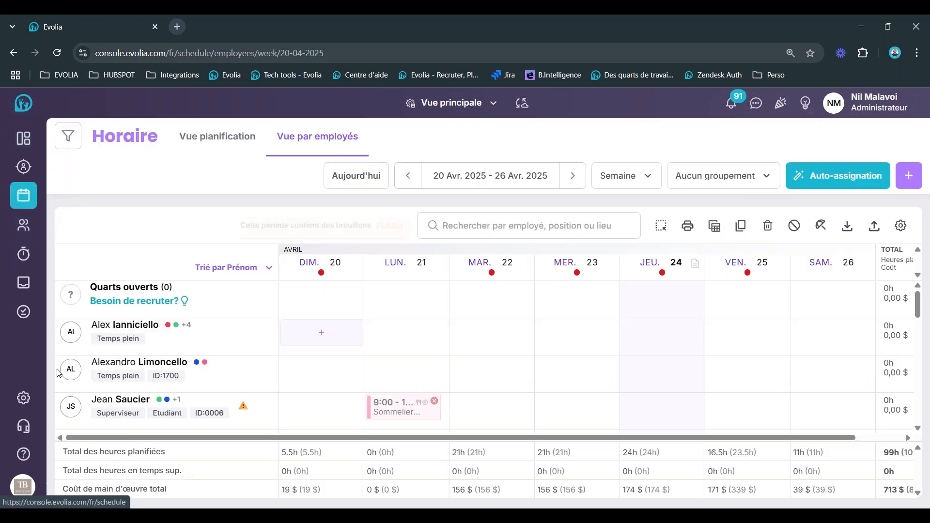
{"action": "scroll", "coordinate": [531, 394], "scroll_direction": "down", "scroll_amount": 5}
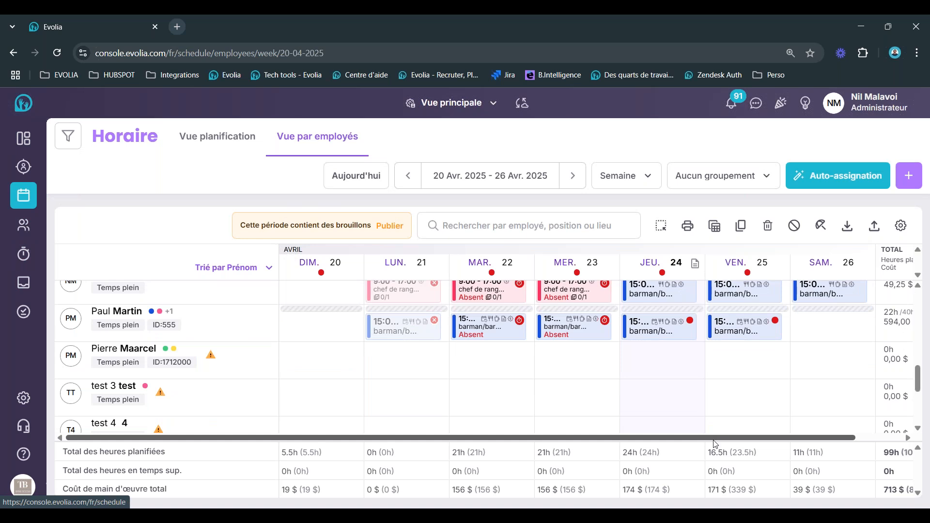
{"action": "scroll", "coordinate": [717, 438], "scroll_direction": "right", "scroll_amount": 1}
{"action": "scroll", "coordinate": [747, 418], "scroll_direction": "up", "scroll_amount": 1}
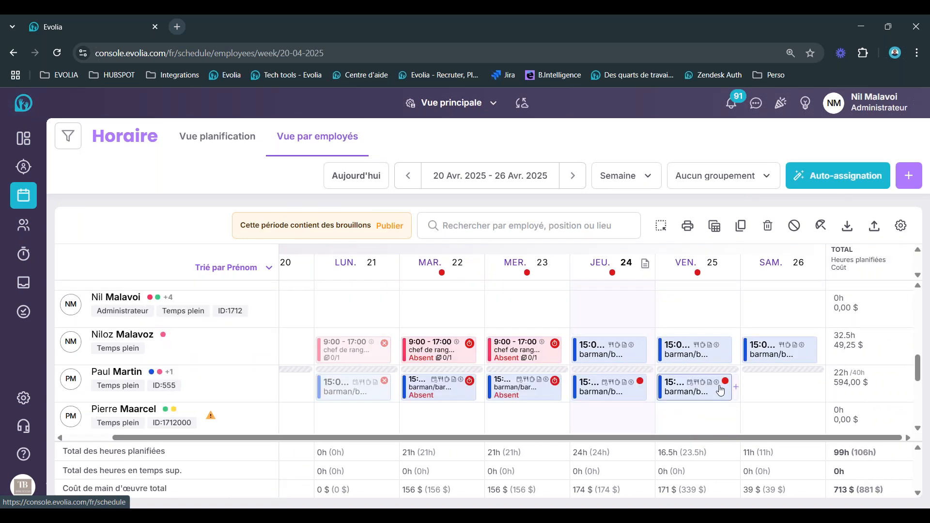
{"action": "left_click", "coordinate": [696, 387]}
{"action": "left_click", "coordinate": [647, 128]}
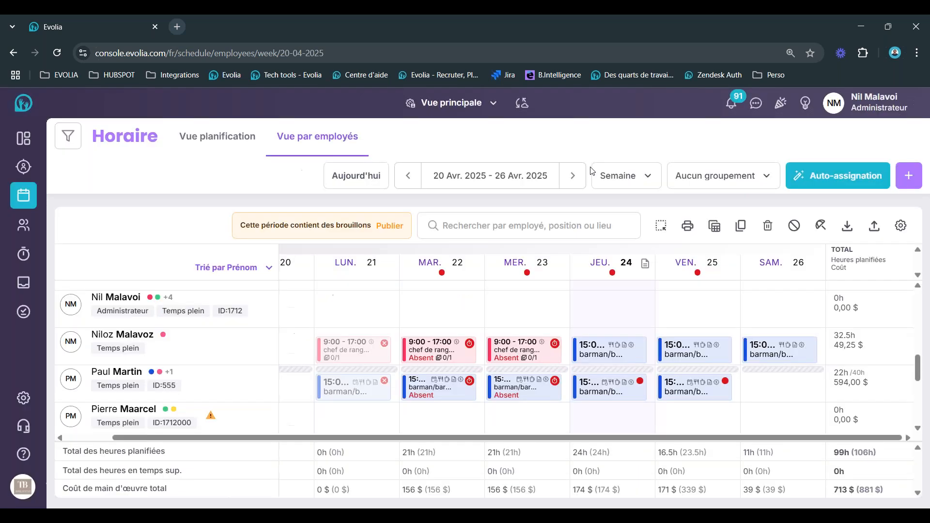
Read the request reason and note in the Friday 25 April replacement shift, and preview the same employee's Thursday shift
{"action": "scroll", "coordinate": [750, 382], "scroll_direction": "down", "scroll_amount": 1}
{"action": "left_click", "coordinate": [696, 328]}
{"action": "scroll", "coordinate": [585, 328], "scroll_direction": "down", "scroll_amount": 5}
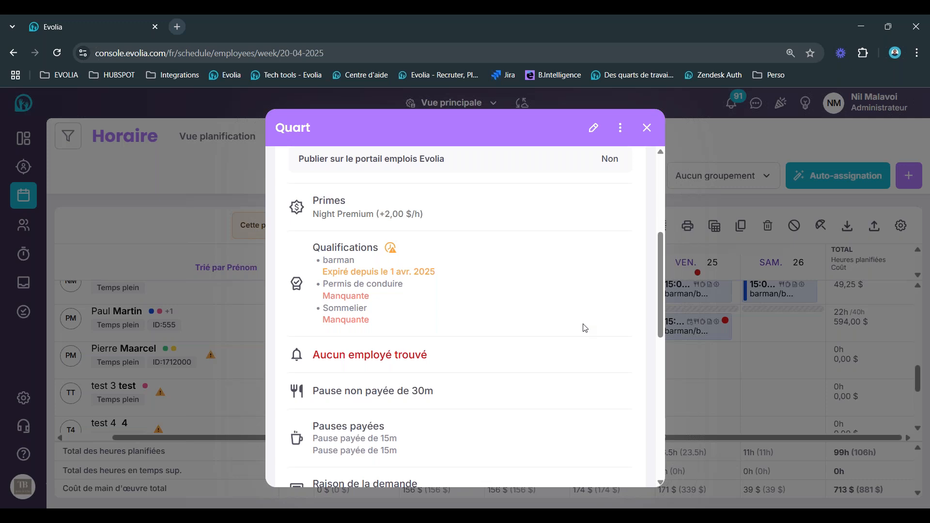
{"action": "scroll", "coordinate": [585, 328], "scroll_direction": "down", "scroll_amount": 7}
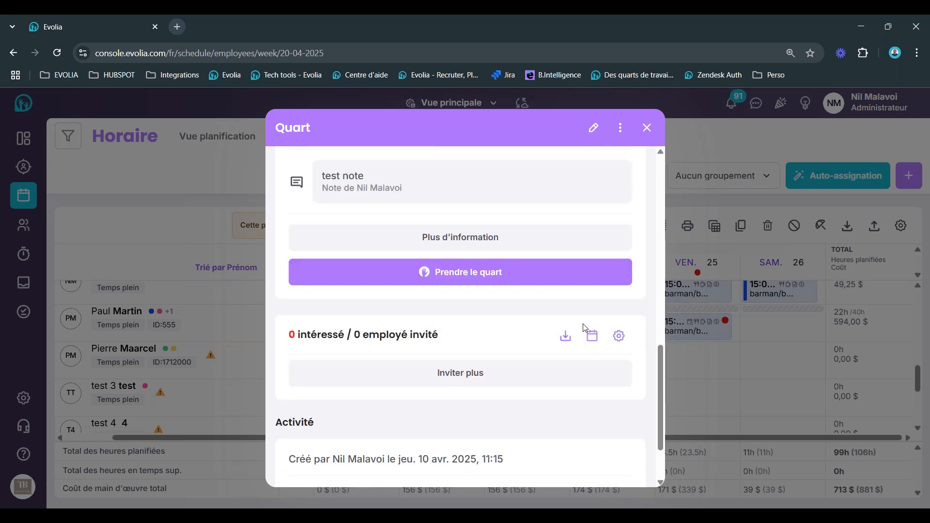
{"action": "scroll", "coordinate": [585, 328], "scroll_direction": "up", "scroll_amount": 1}
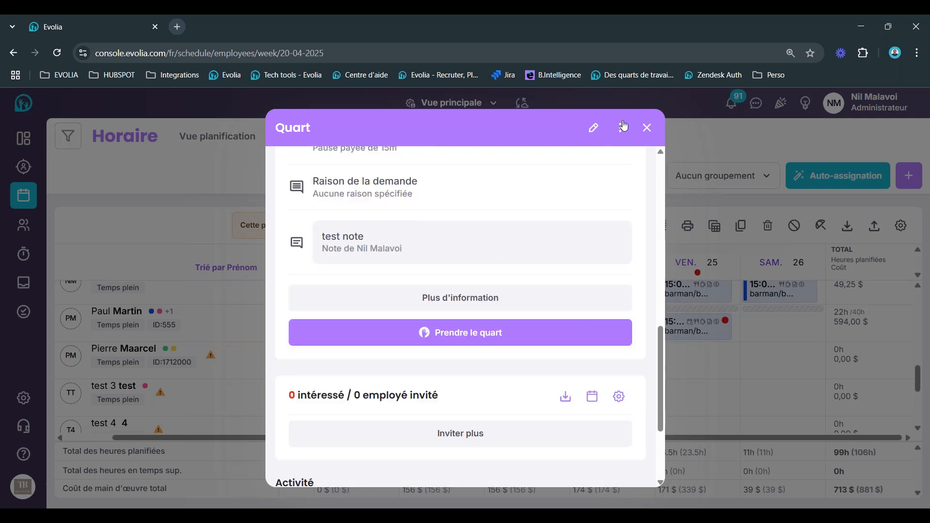
{"action": "left_click", "coordinate": [646, 128]}
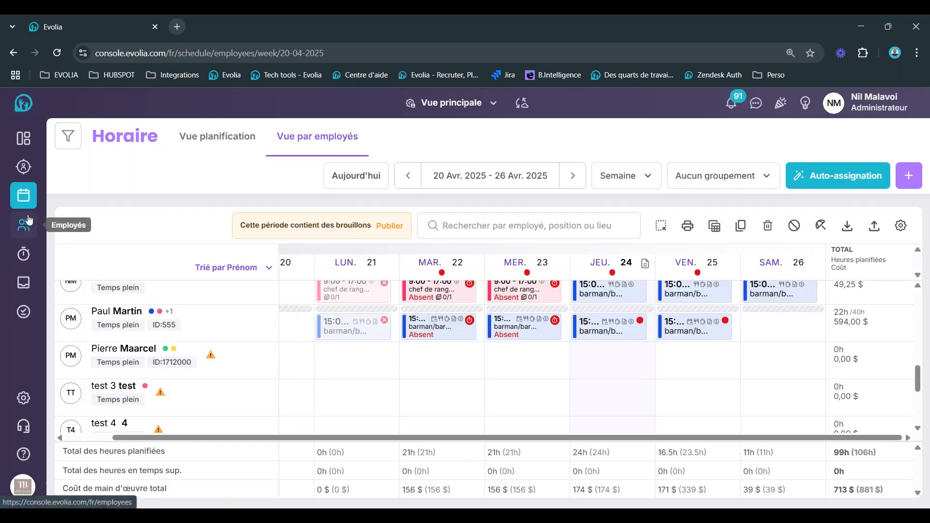
{"action": "left_click", "coordinate": [638, 337]}
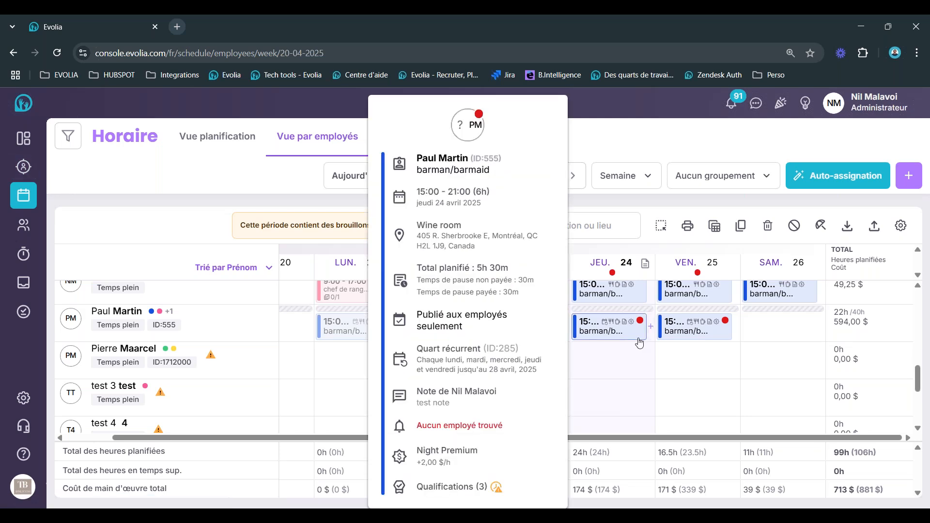
Review the company permissions governing approval of replacement requests and shift swaps in the general settings
{"action": "left_click", "coordinate": [24, 398]}
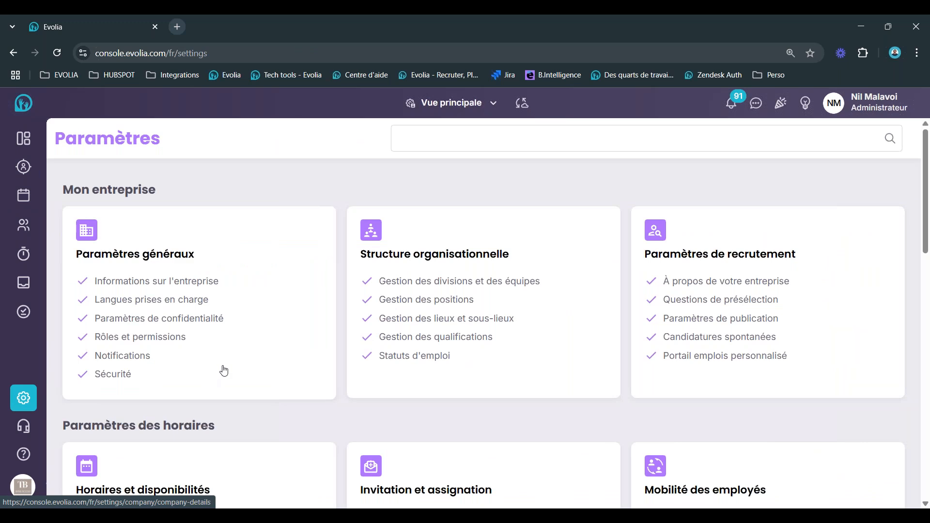
{"action": "left_click", "coordinate": [223, 371]}
{"action": "left_click", "coordinate": [144, 300]}
{"action": "scroll", "coordinate": [446, 384], "scroll_direction": "down", "scroll_amount": 3}
{"action": "scroll", "coordinate": [426, 348], "scroll_direction": "up", "scroll_amount": 1}
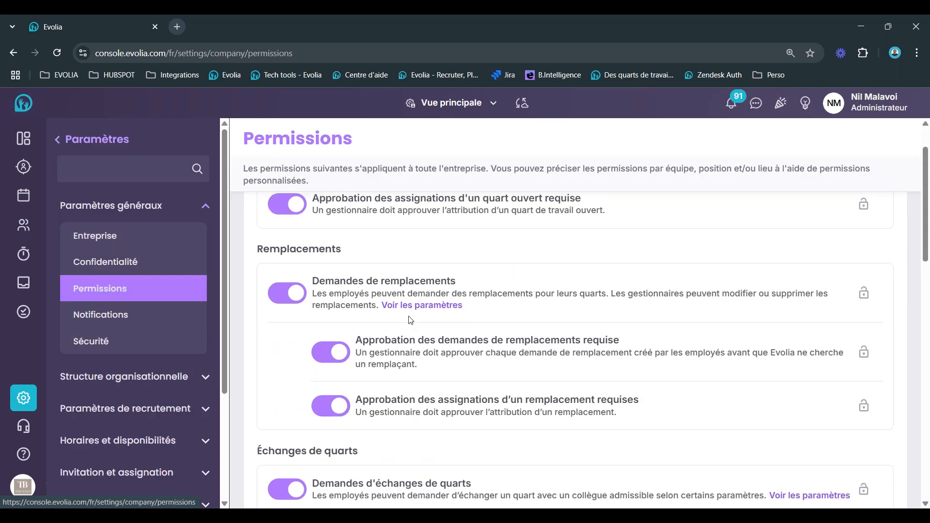
{"action": "scroll", "coordinate": [414, 327], "scroll_direction": "down", "scroll_amount": 3}
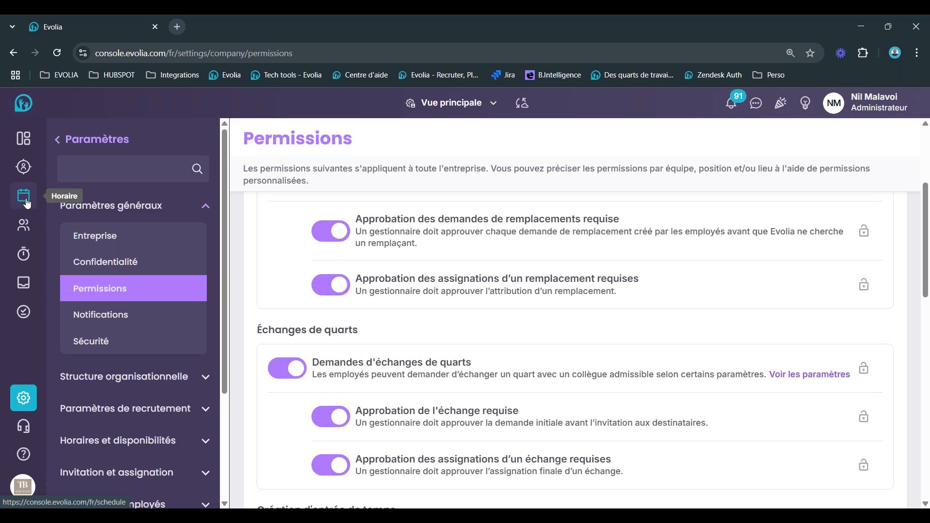
Show the pending availability requests and the availability page in the requesting employee's file
{"action": "left_click", "coordinate": [23, 282]}
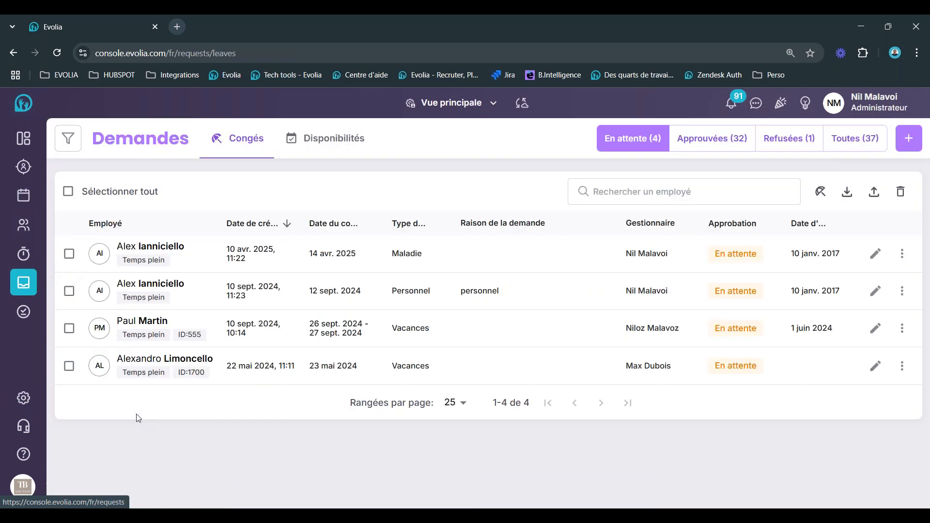
{"action": "left_click", "coordinate": [357, 148]}
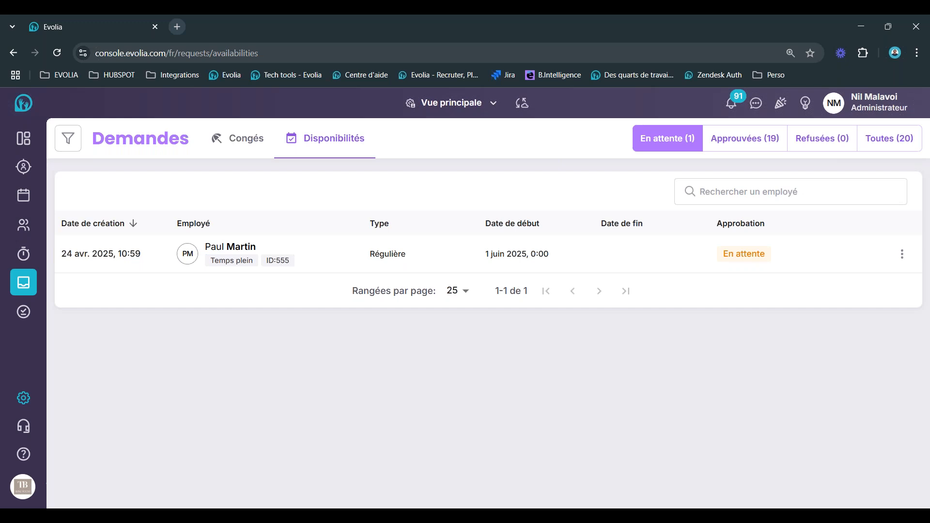
{"action": "left_click", "coordinate": [26, 236]}
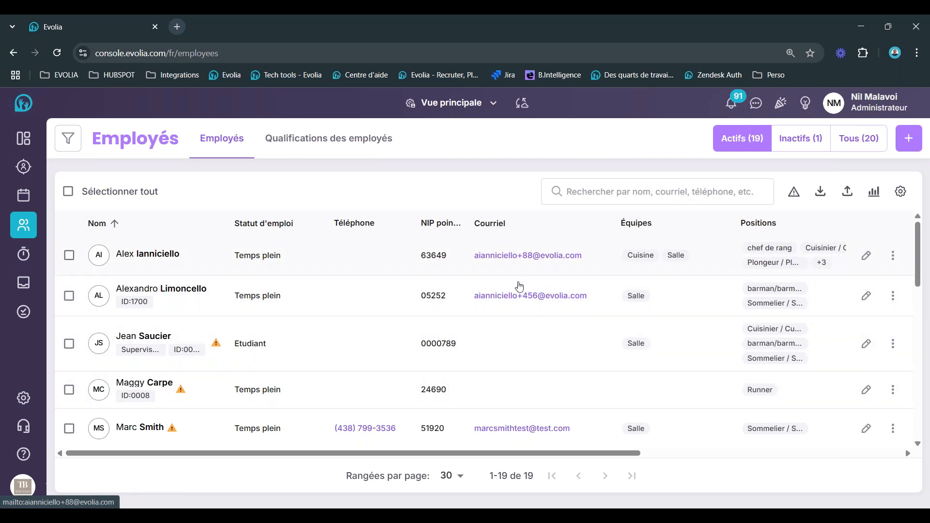
{"action": "scroll", "coordinate": [196, 349], "scroll_direction": "down", "scroll_amount": 8}
{"action": "left_click", "coordinate": [143, 338]}
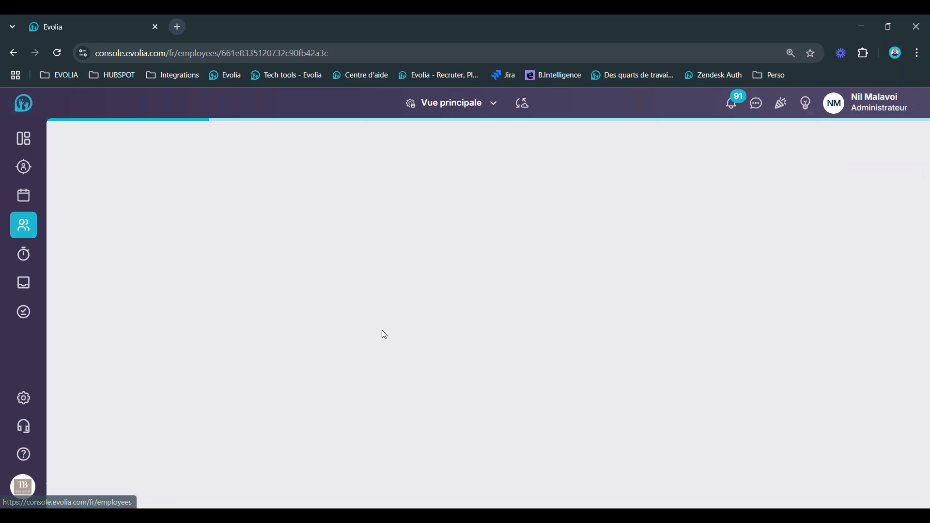
{"action": "left_click", "coordinate": [129, 382]}
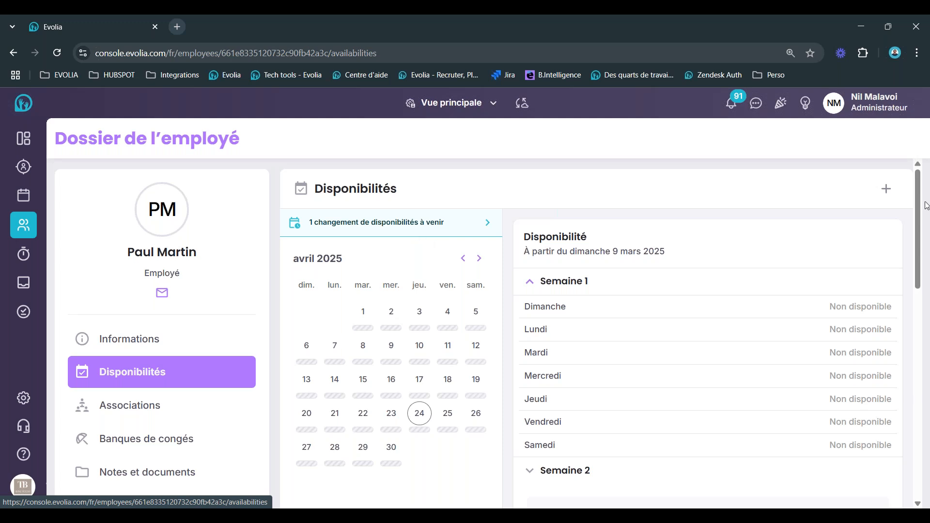
Look at the form for adding regular availabilities, close it without saving, and review the employee's current availabilities and exceptions
{"action": "left_click", "coordinate": [886, 189]}
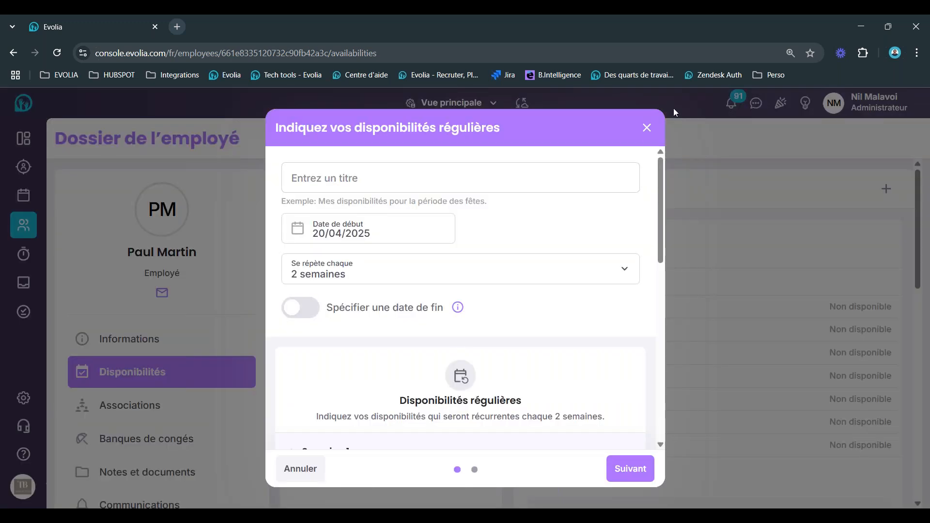
{"action": "left_click", "coordinate": [647, 128]}
{"action": "scroll", "coordinate": [670, 316], "scroll_direction": "down", "scroll_amount": 3}
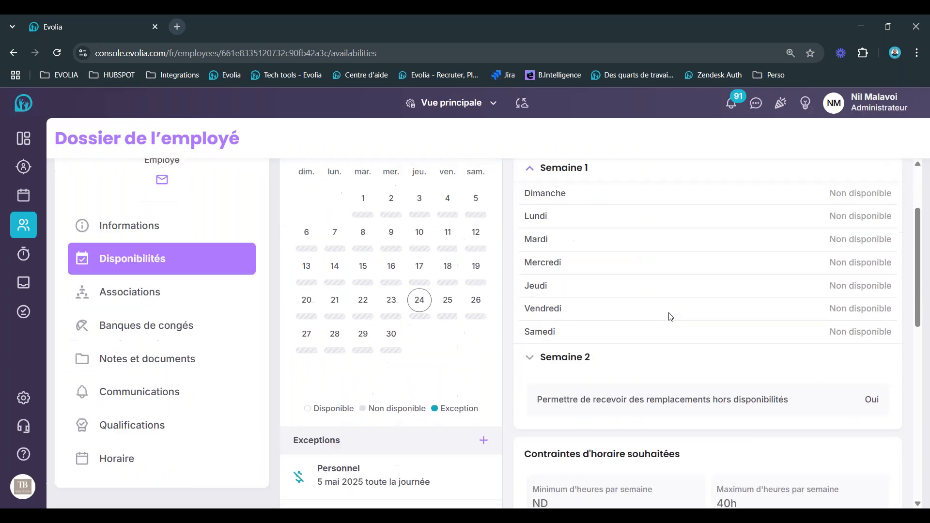
{"action": "scroll", "coordinate": [661, 319], "scroll_direction": "up", "scroll_amount": 1}
{"action": "scroll", "coordinate": [659, 317], "scroll_direction": "up", "scroll_amount": 3}
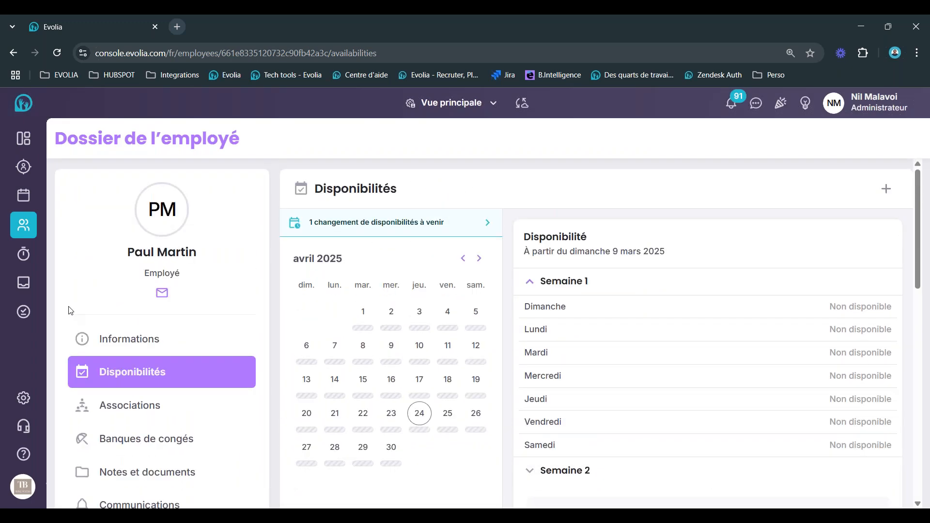
Open the pending regular availability change starting 1 June 2025 and examine its weekly availabilities, manager note and schedule constraints
{"action": "left_click", "coordinate": [23, 283]}
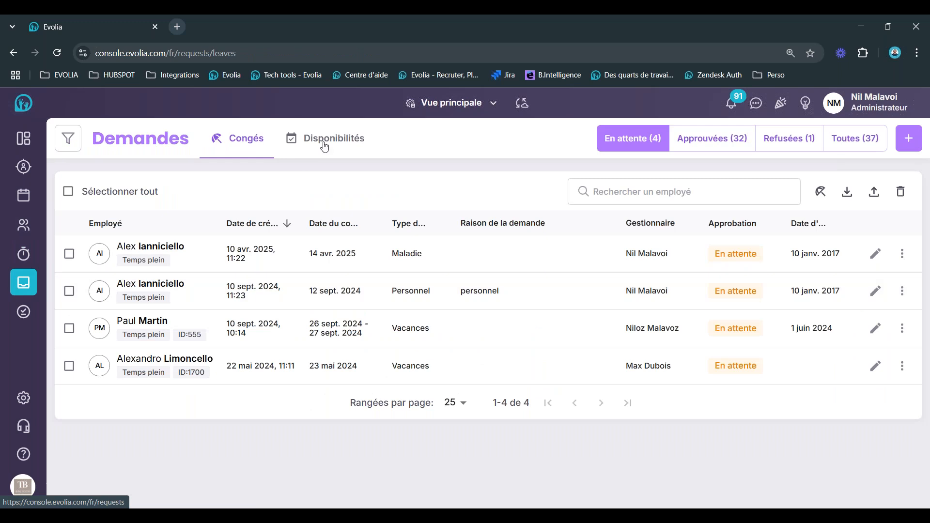
{"action": "left_click", "coordinate": [324, 145]}
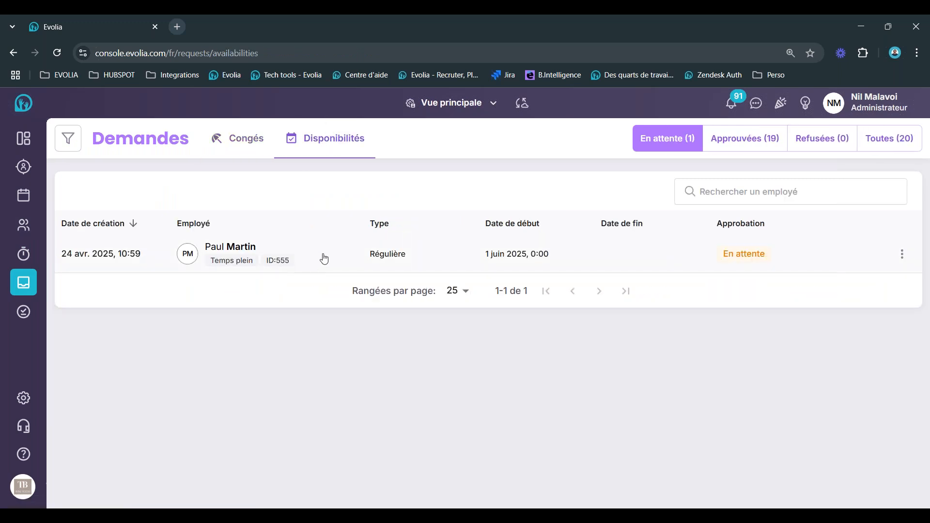
{"action": "left_click", "coordinate": [402, 264]}
{"action": "scroll", "coordinate": [478, 284], "scroll_direction": "down", "scroll_amount": 10}
{"action": "scroll", "coordinate": [543, 364], "scroll_direction": "up", "scroll_amount": 4}
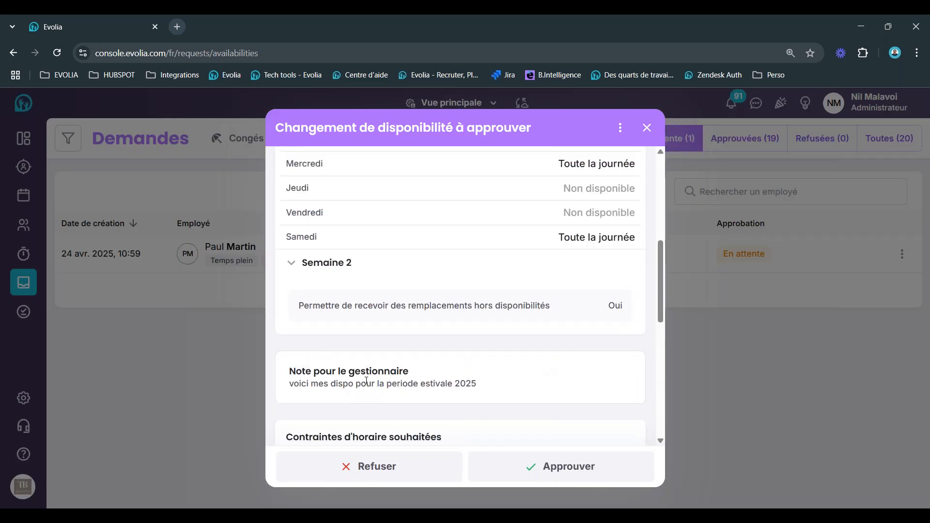
{"action": "scroll", "coordinate": [384, 365], "scroll_direction": "down", "scroll_amount": 5}
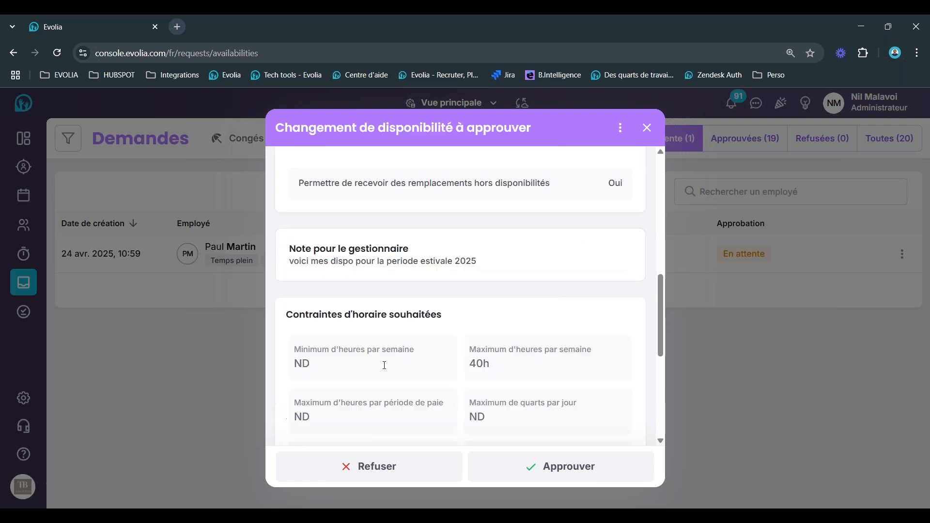
{"action": "scroll", "coordinate": [410, 403], "scroll_direction": "up", "scroll_amount": 6}
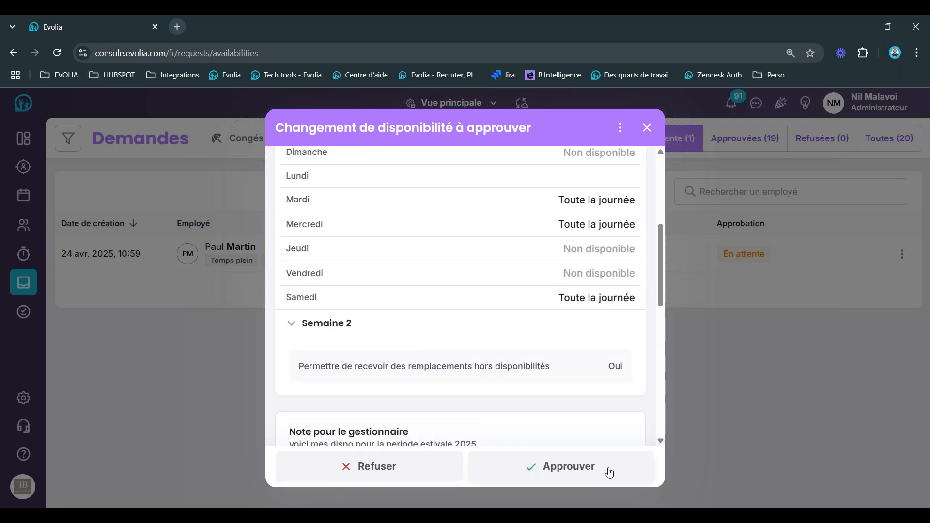
Refuse the availability change with the reason "Periode de forte activité besoin d'etre 100%"
{"action": "left_click", "coordinate": [440, 469]}
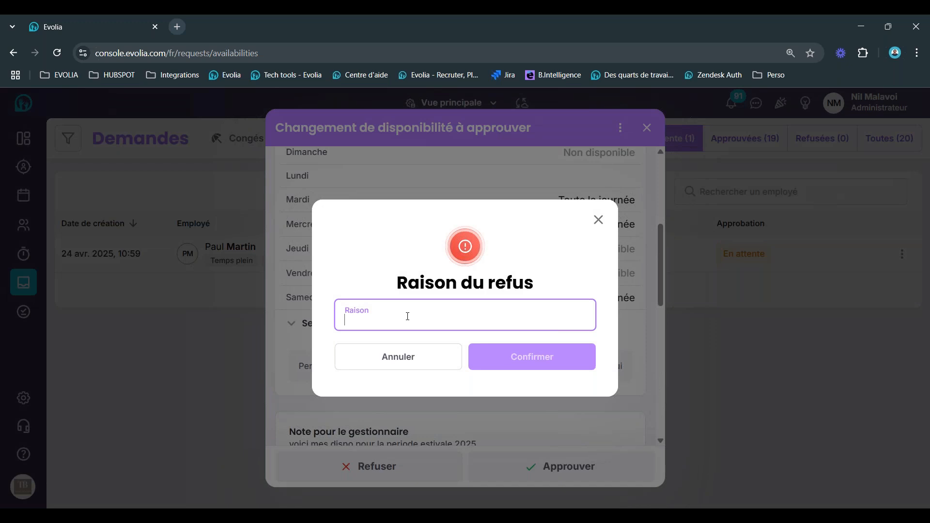
{"action": "left_click", "coordinate": [597, 220]}
{"action": "left_click", "coordinate": [378, 466]}
{"action": "type", "text": "Period"}
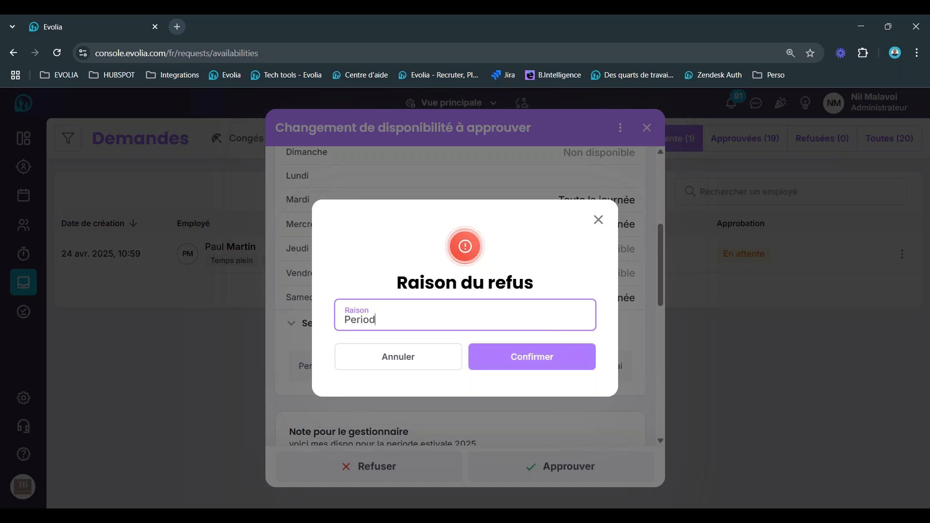
{"action": "type", "text": "e de forte activi"}
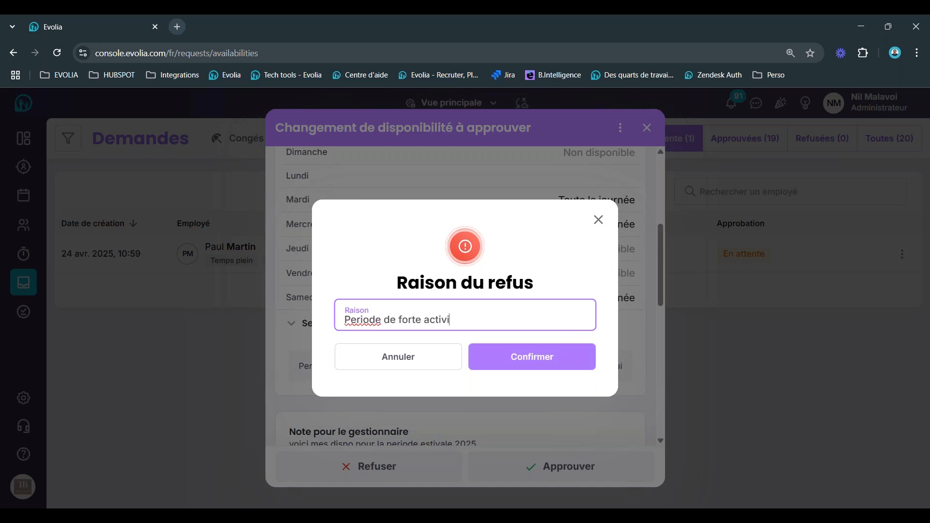
{"action": "type", "text": "té besoin d'etre 100%"}
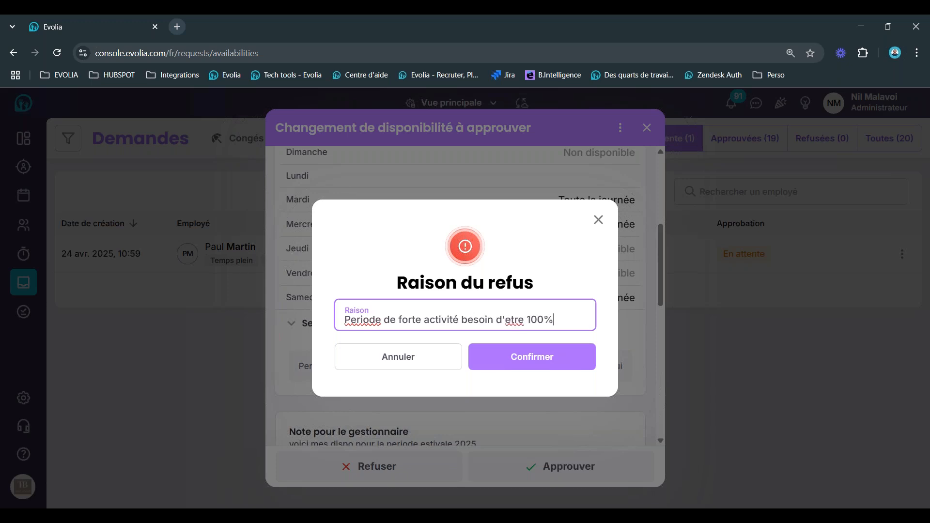
{"action": "left_click", "coordinate": [540, 361]}
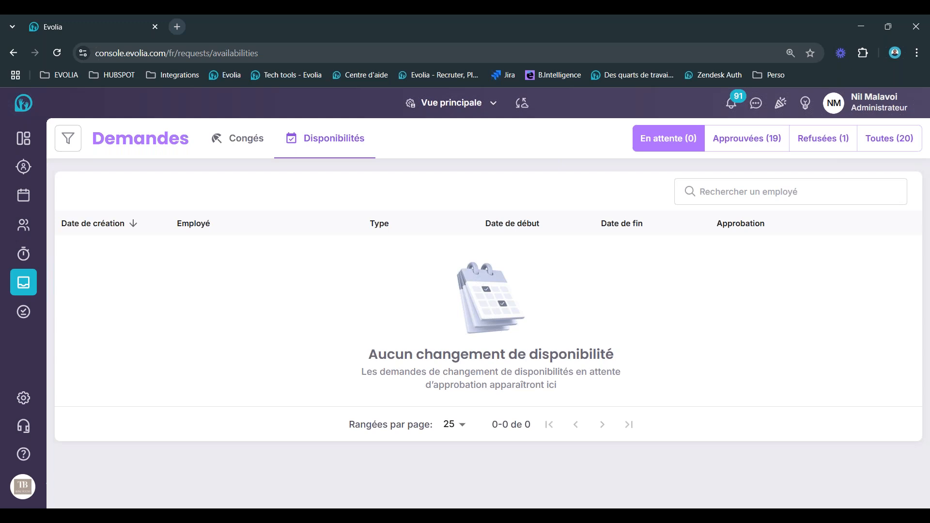
Search the employee list for the requesting employee by first name and open their file
{"action": "left_click", "coordinate": [23, 225]}
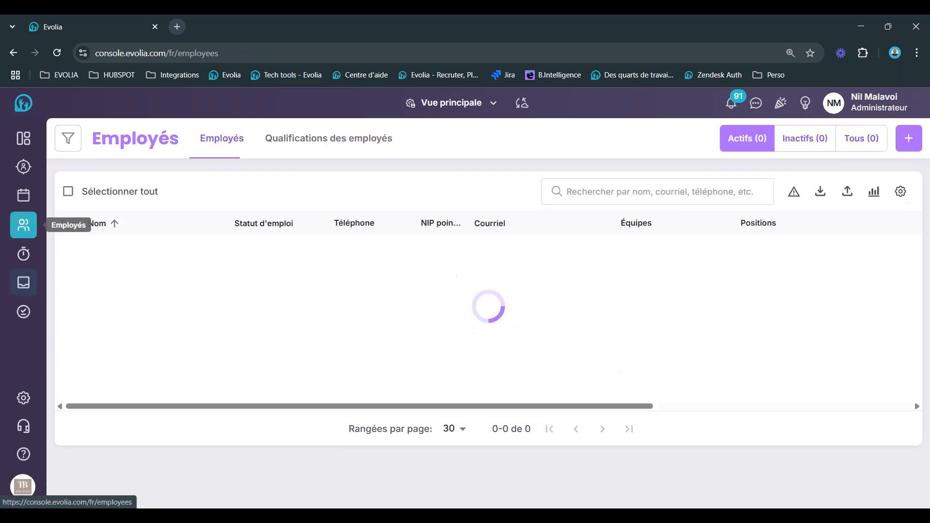
{"action": "left_click", "coordinate": [577, 193]}
{"action": "type", "text": "paul"}
{"action": "left_click", "coordinate": [199, 258]}
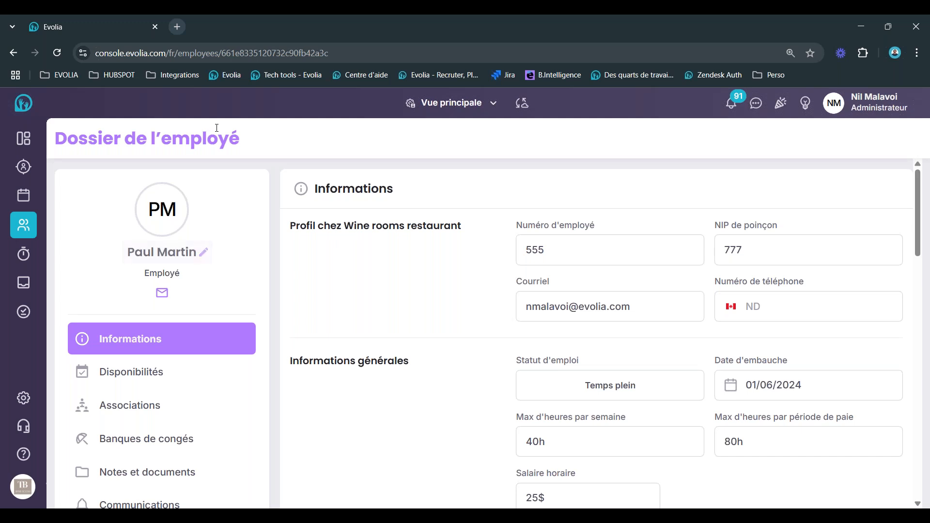
Look through the notifications and open the shift exchange request for the 24/04/2025 bartender shift
{"action": "left_click", "coordinate": [731, 103]}
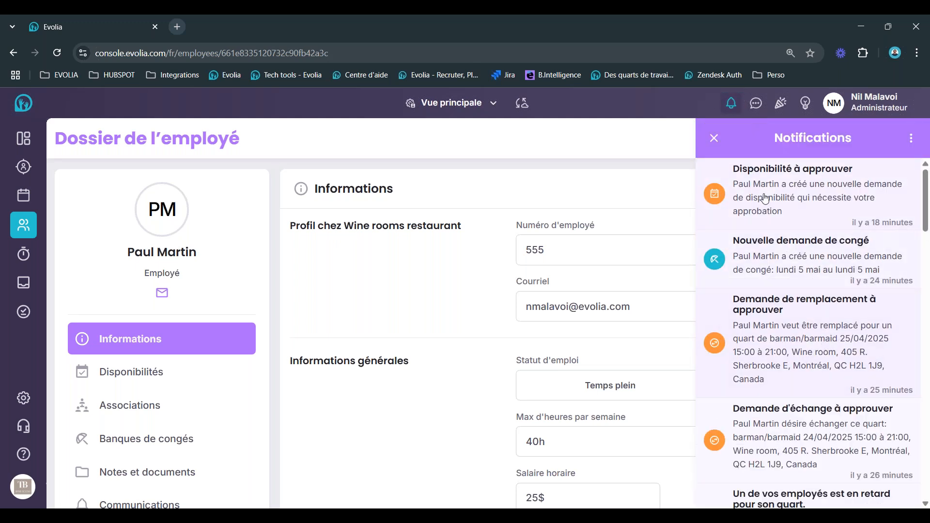
{"action": "scroll", "coordinate": [779, 260], "scroll_direction": "down", "scroll_amount": 1}
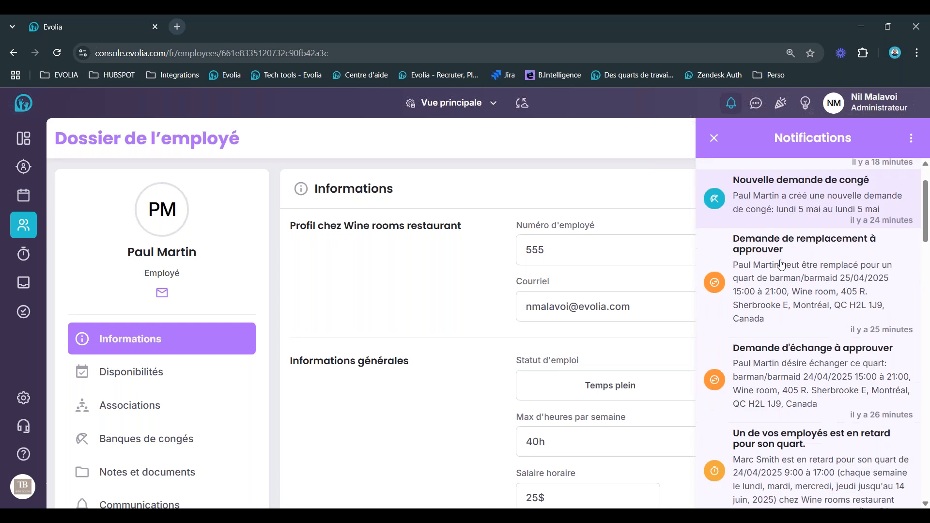
{"action": "scroll", "coordinate": [812, 208], "scroll_direction": "down", "scroll_amount": 1}
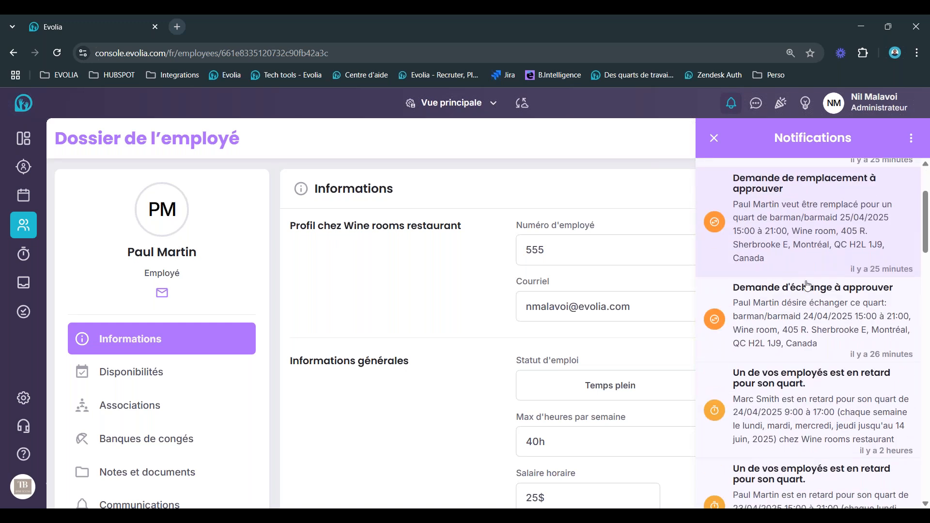
{"action": "left_click", "coordinate": [800, 309]}
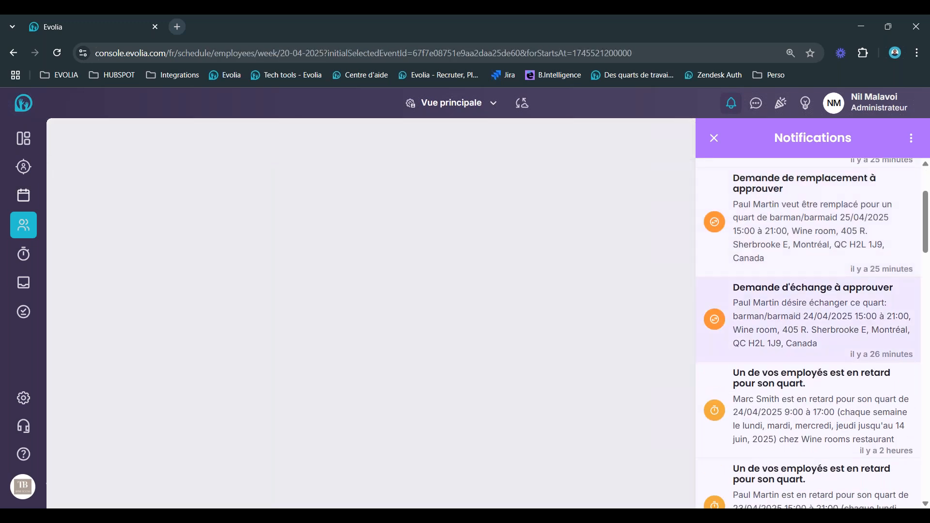
Examine the shift's details, request reason and note, then close the shift and the notifications
{"action": "scroll", "coordinate": [520, 340], "scroll_direction": "down", "scroll_amount": 5}
{"action": "scroll", "coordinate": [520, 340], "scroll_direction": "down", "scroll_amount": 9}
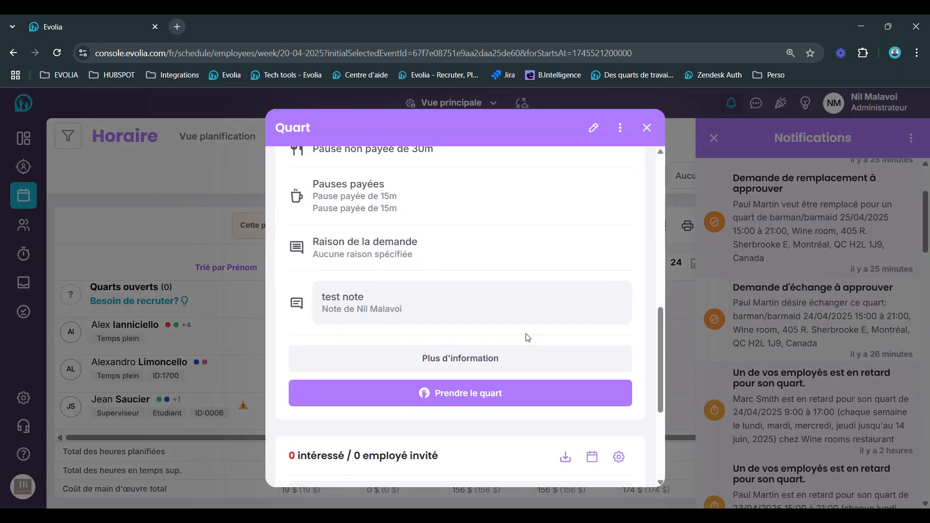
{"action": "scroll", "coordinate": [510, 332], "scroll_direction": "up", "scroll_amount": 8}
{"action": "scroll", "coordinate": [469, 315], "scroll_direction": "up", "scroll_amount": 3}
{"action": "scroll", "coordinate": [436, 325], "scroll_direction": "down", "scroll_amount": 3}
{"action": "scroll", "coordinate": [426, 328], "scroll_direction": "up", "scroll_amount": 1}
{"action": "scroll", "coordinate": [426, 328], "scroll_direction": "up", "scroll_amount": 4}
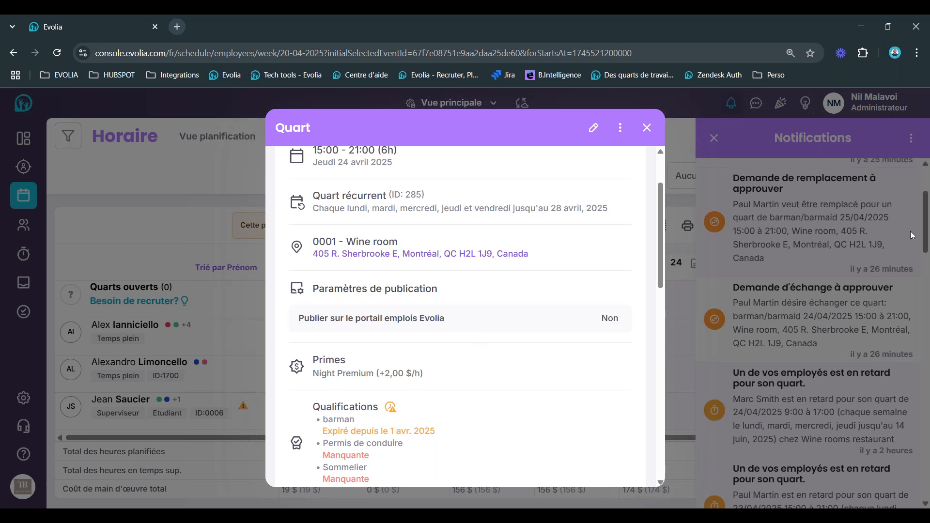
{"action": "left_click", "coordinate": [647, 128]}
{"action": "scroll", "coordinate": [753, 279], "scroll_direction": "down", "scroll_amount": 3}
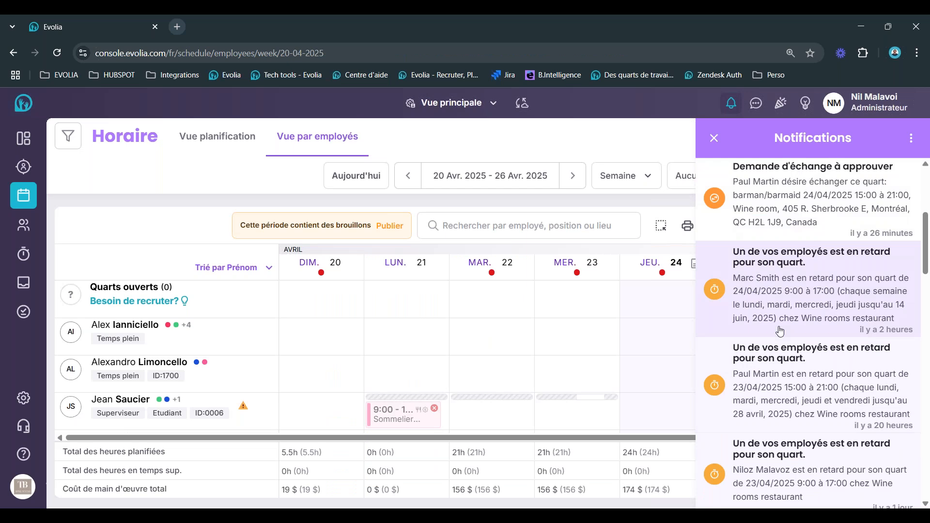
{"action": "left_click", "coordinate": [714, 139]}
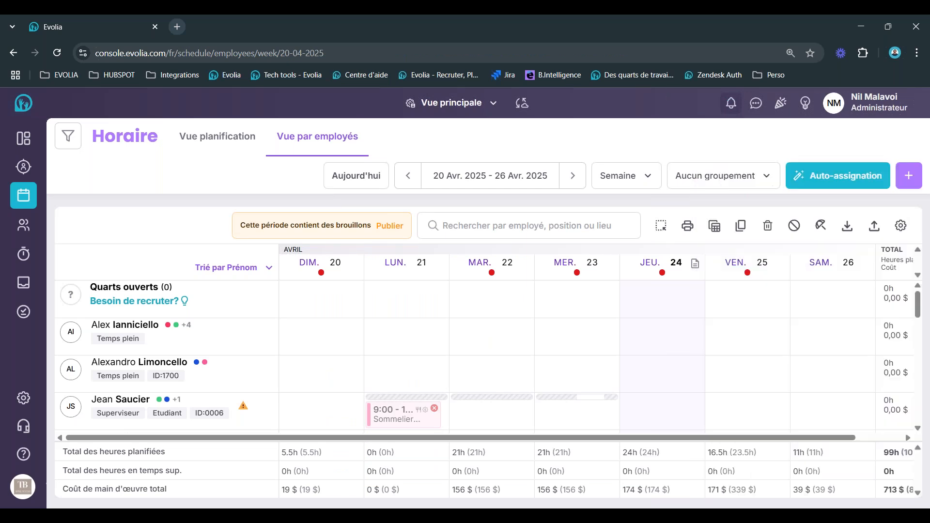
Open the communication settings in the requesting employee's file from the employee list
{"action": "left_click", "coordinate": [15, 229]}
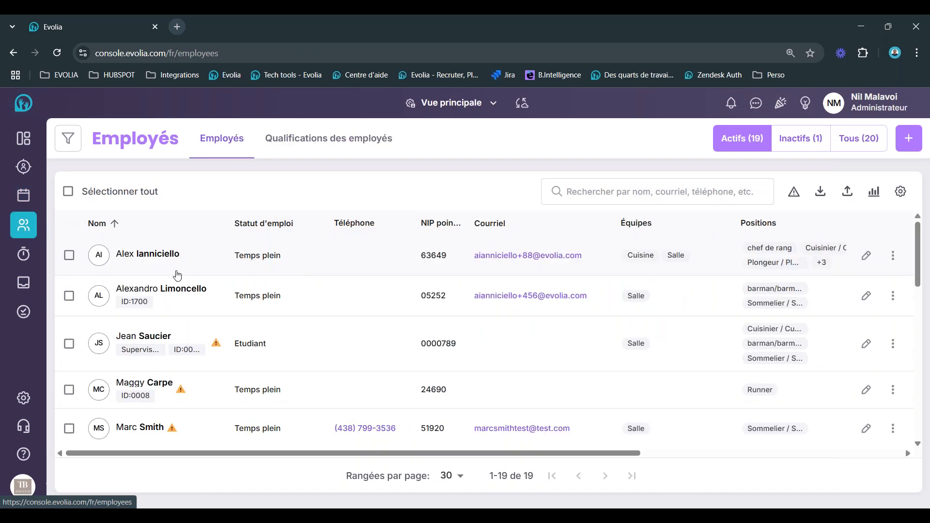
{"action": "scroll", "coordinate": [170, 290], "scroll_direction": "down", "scroll_amount": 2}
{"action": "scroll", "coordinate": [166, 297], "scroll_direction": "down", "scroll_amount": 5}
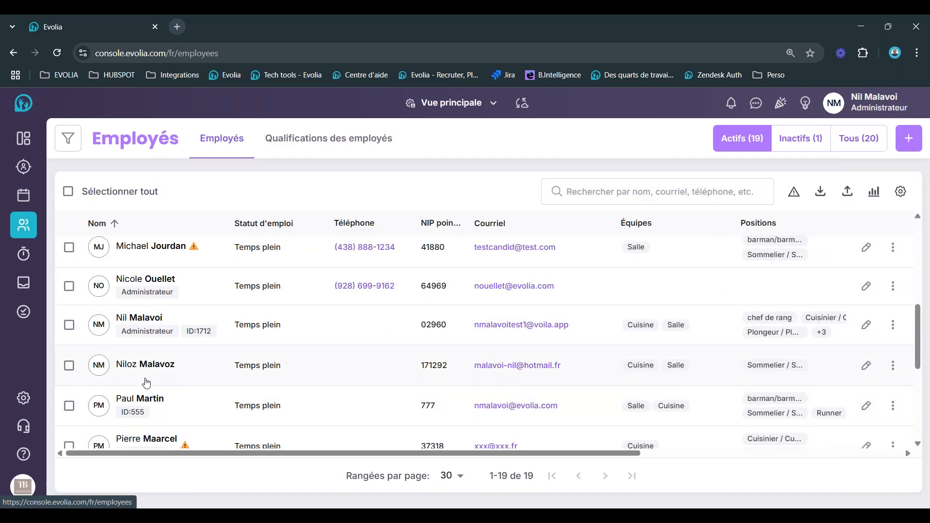
{"action": "left_click", "coordinate": [160, 404]}
{"action": "scroll", "coordinate": [172, 386], "scroll_direction": "down", "scroll_amount": 4}
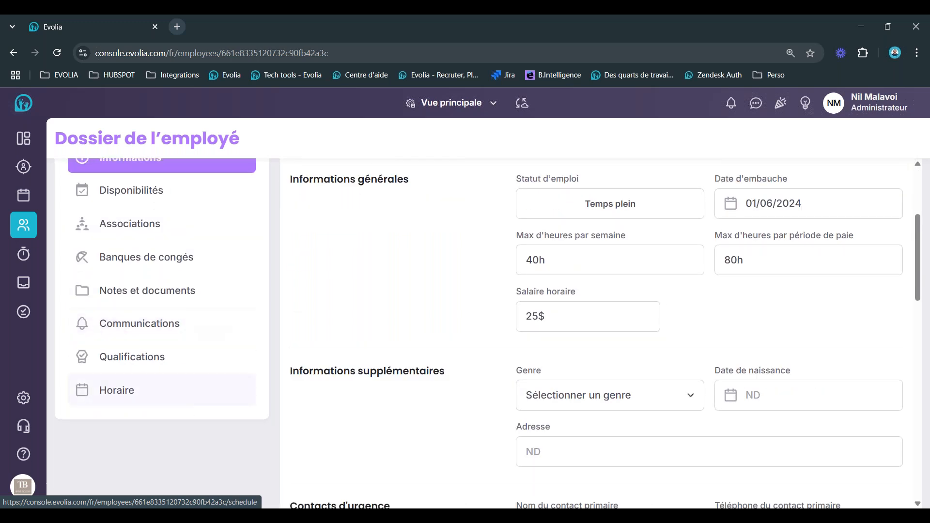
{"action": "left_click", "coordinate": [156, 321]}
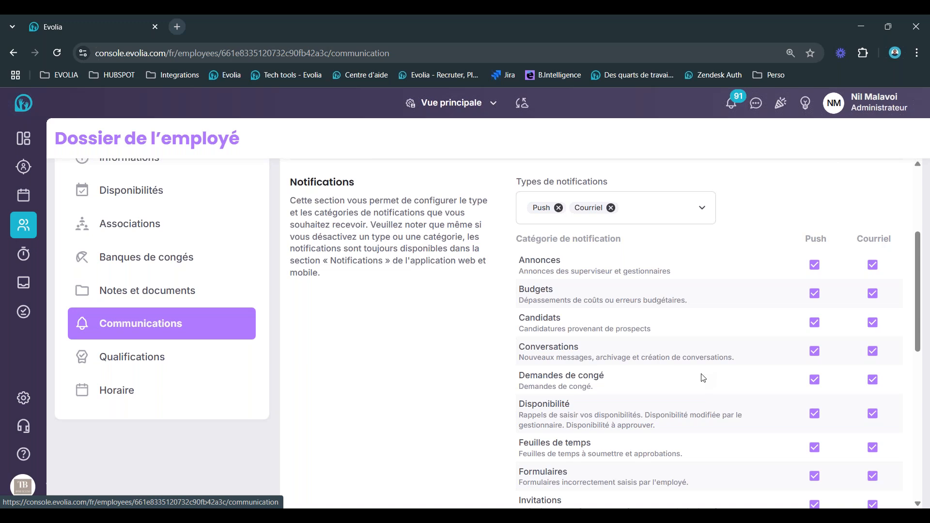
Examine the employee's communication language, notification types and the push and email choices for each notification category
{"action": "scroll", "coordinate": [707, 373], "scroll_direction": "down", "scroll_amount": 1}
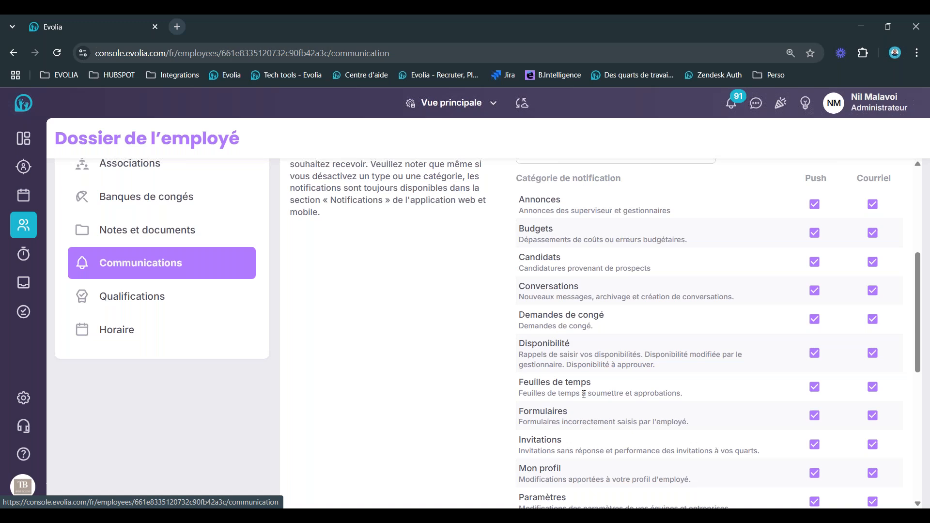
{"action": "scroll", "coordinate": [596, 399], "scroll_direction": "down", "scroll_amount": 3}
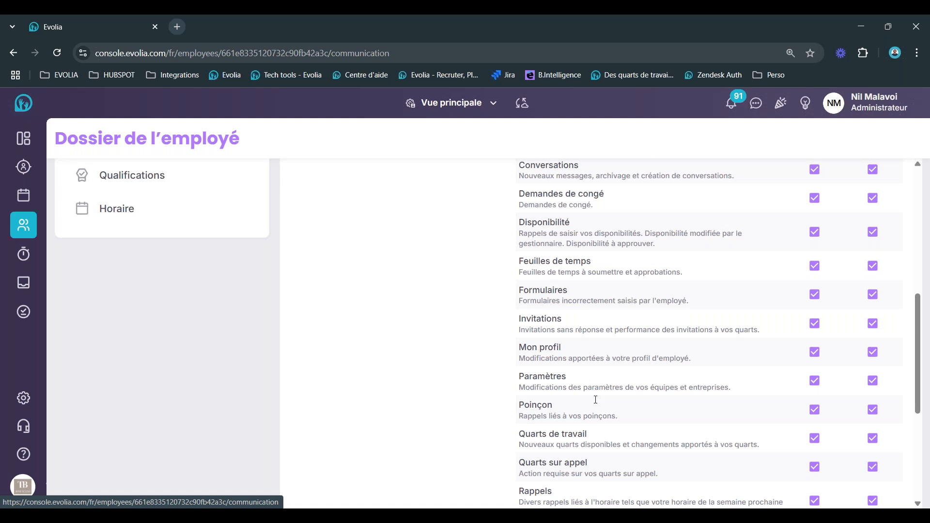
{"action": "scroll", "coordinate": [589, 359], "scroll_direction": "down", "scroll_amount": 3}
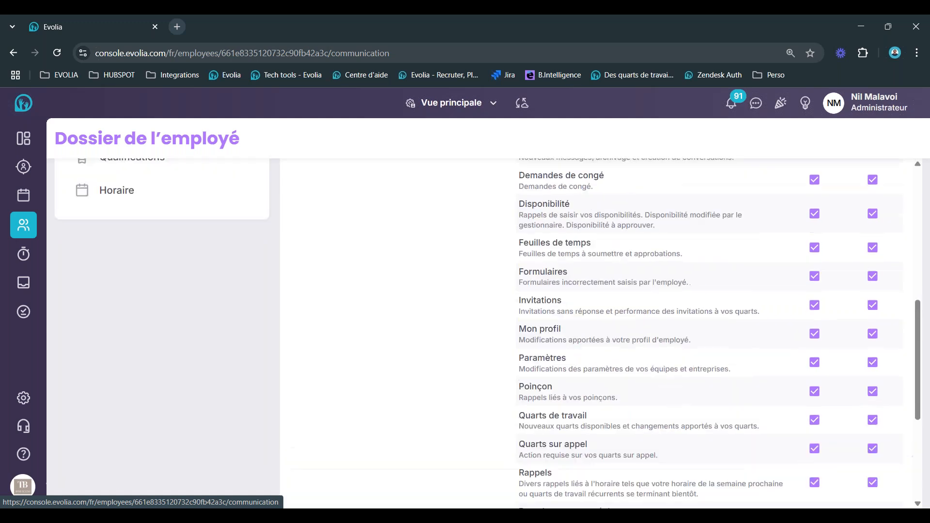
{"action": "scroll", "coordinate": [589, 358], "scroll_direction": "up", "scroll_amount": 5}
{"action": "scroll", "coordinate": [485, 334], "scroll_direction": "up", "scroll_amount": 3}
{"action": "scroll", "coordinate": [645, 380], "scroll_direction": "up", "scroll_amount": 4}
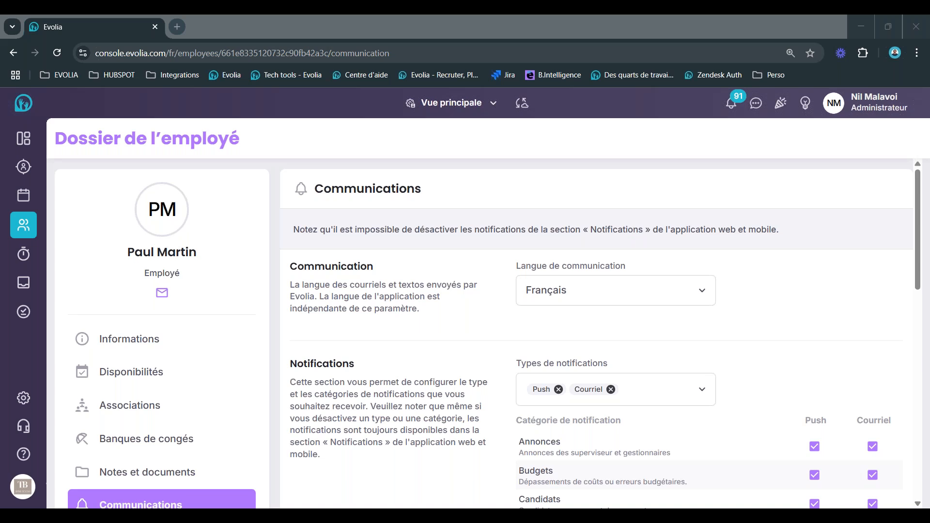
Add the day note "Vendredi" to Friday 25 April in the schedule
{"action": "left_click", "coordinate": [24, 195]}
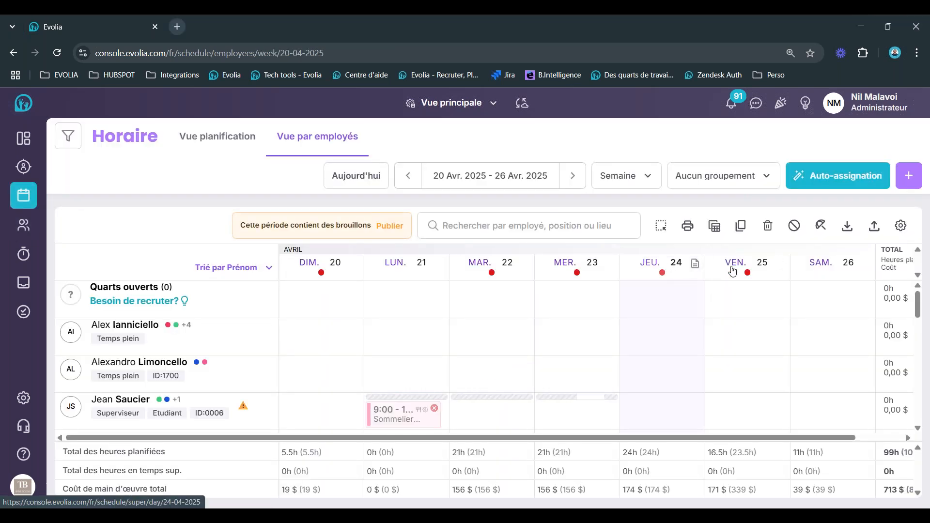
{"action": "left_click", "coordinate": [779, 263]}
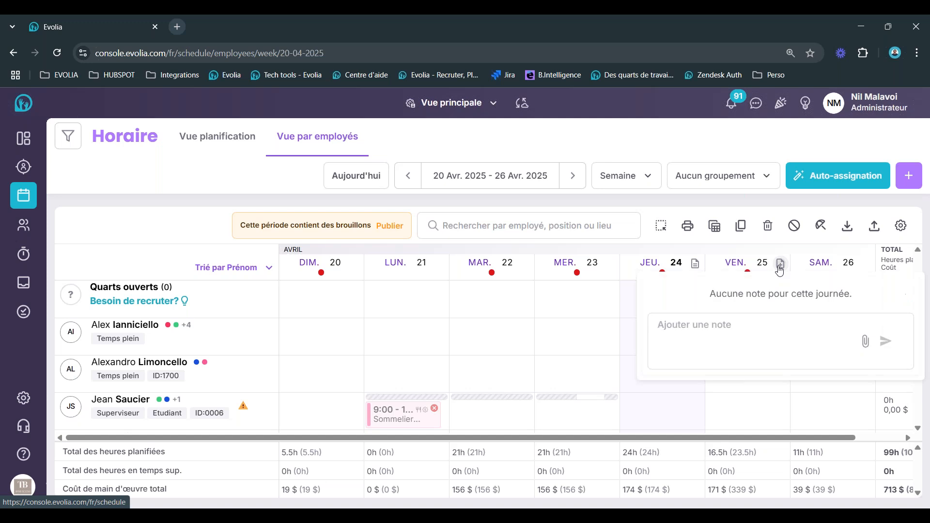
{"action": "left_click", "coordinate": [708, 329]}
{"action": "type", "text": "Vendredi"}
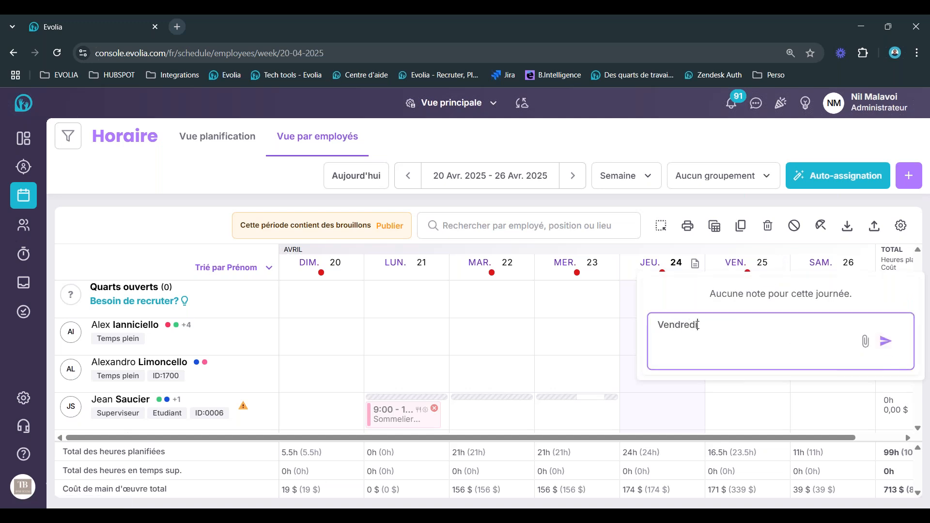
{"action": "left_click", "coordinate": [886, 341]}
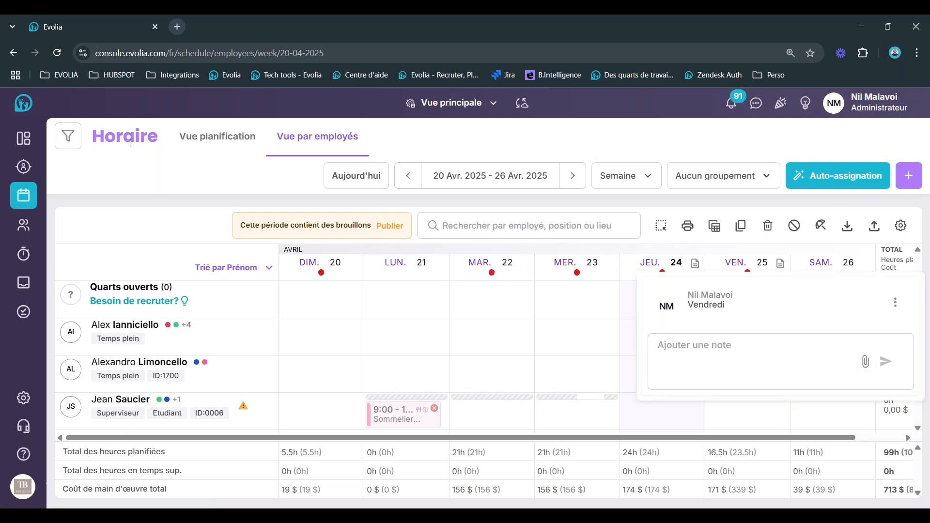
Show the dashboard and page through its notes
{"action": "left_click", "coordinate": [23, 138]}
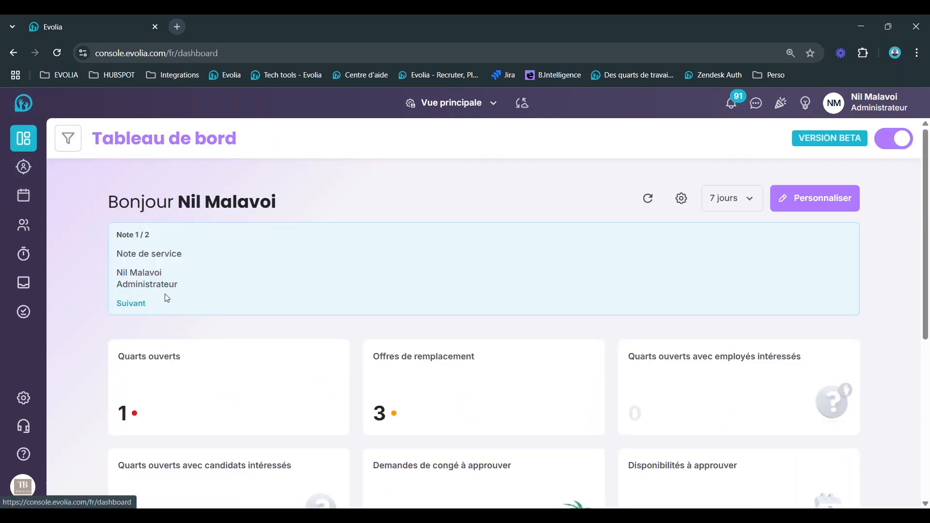
{"action": "left_click", "coordinate": [134, 304]}
{"action": "left_click", "coordinate": [134, 303]}
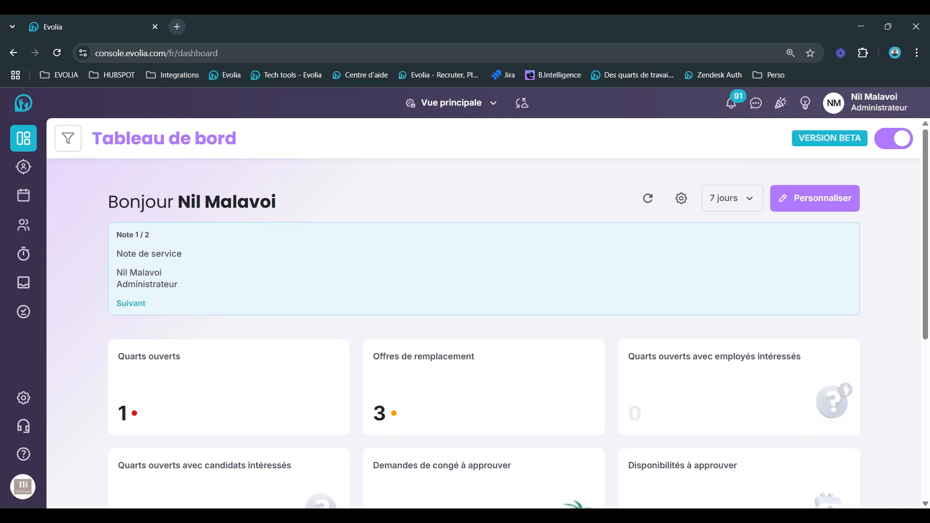
Return to the weekly schedule, show the support chat and minimize it
{"action": "left_click", "coordinate": [26, 196]}
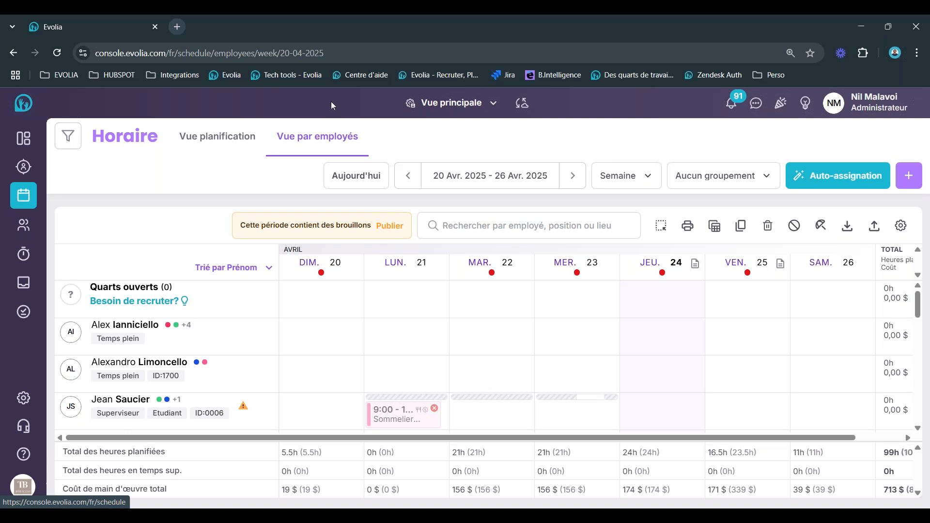
{"action": "left_click", "coordinate": [24, 433]}
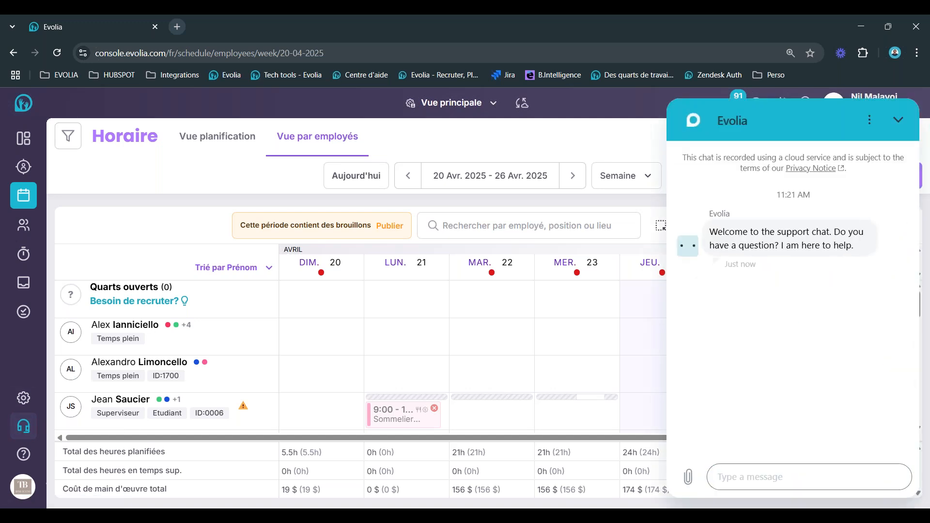
{"action": "left_click", "coordinate": [900, 121]}
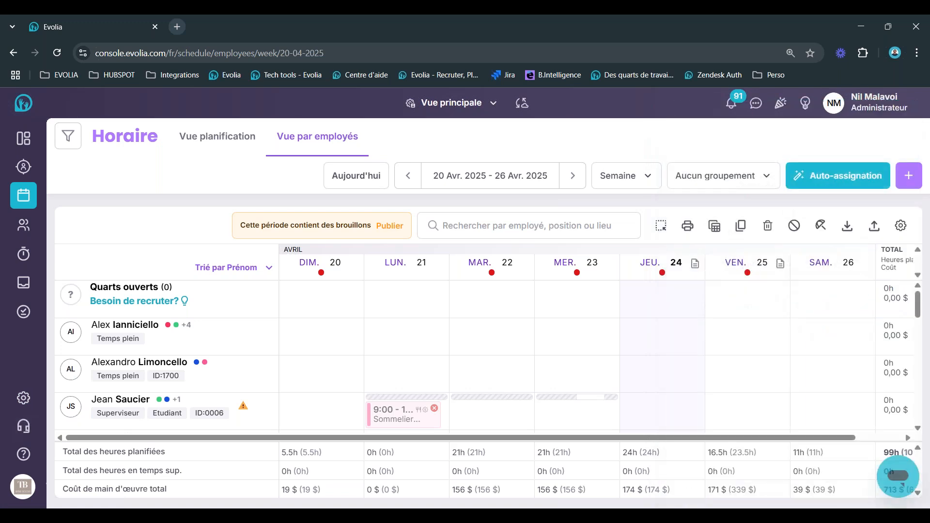